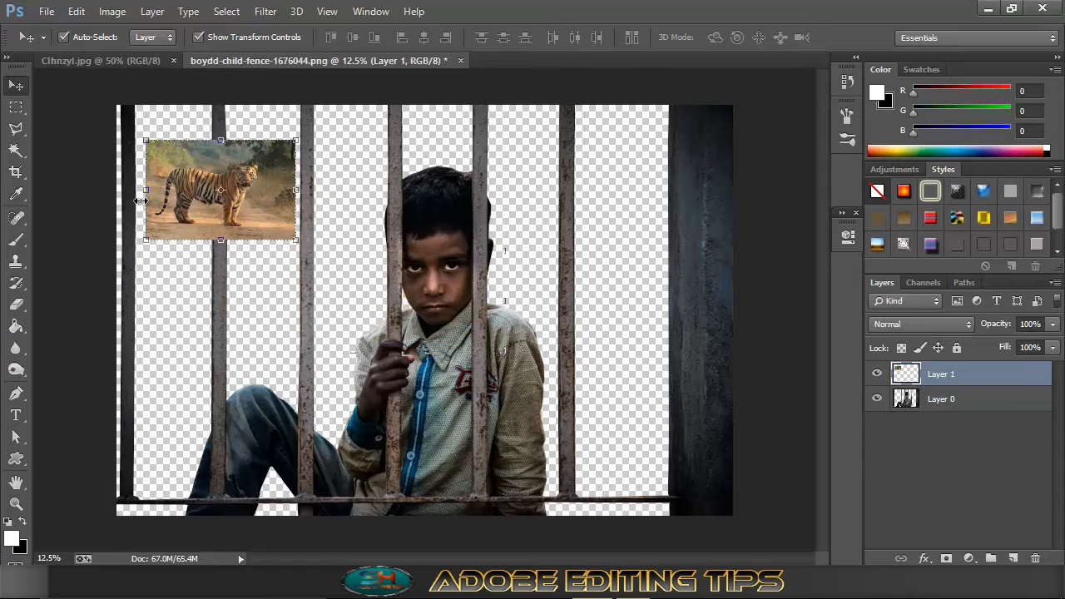
Step: Mirror the tiger picture horizontally, widen it to about 142%, and place it in the lower-right corner of the barred opening
drag(143, 198, 536, 200)
drag(484, 233, 627, 480)
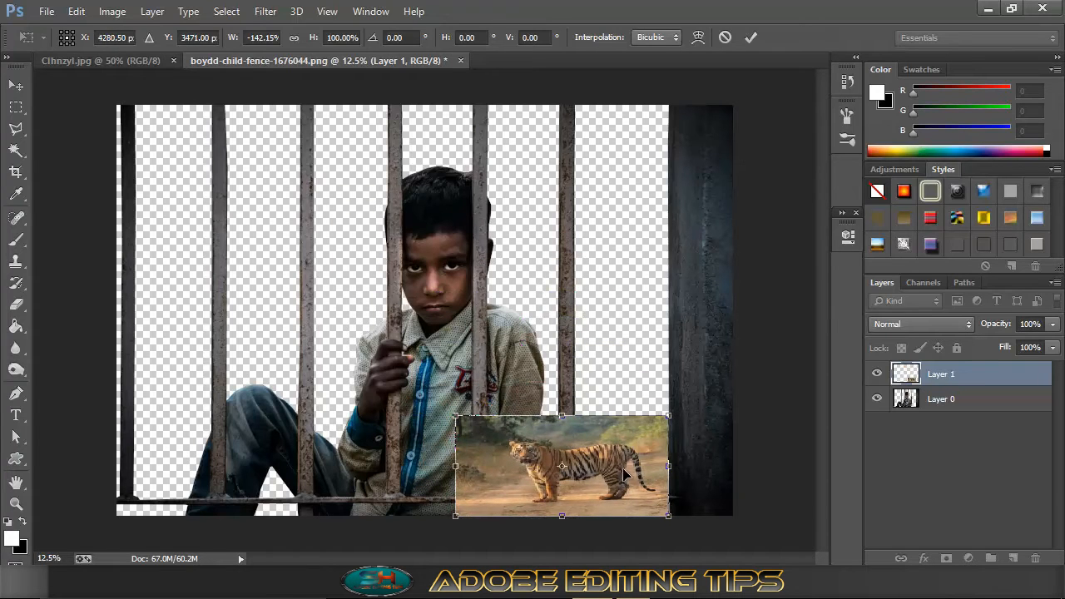
click(753, 38)
Step: Place the boy layer above the tiger layer and stretch the tiger picture to about 259% width and 412% height to fill the opening
drag(943, 400, 945, 376)
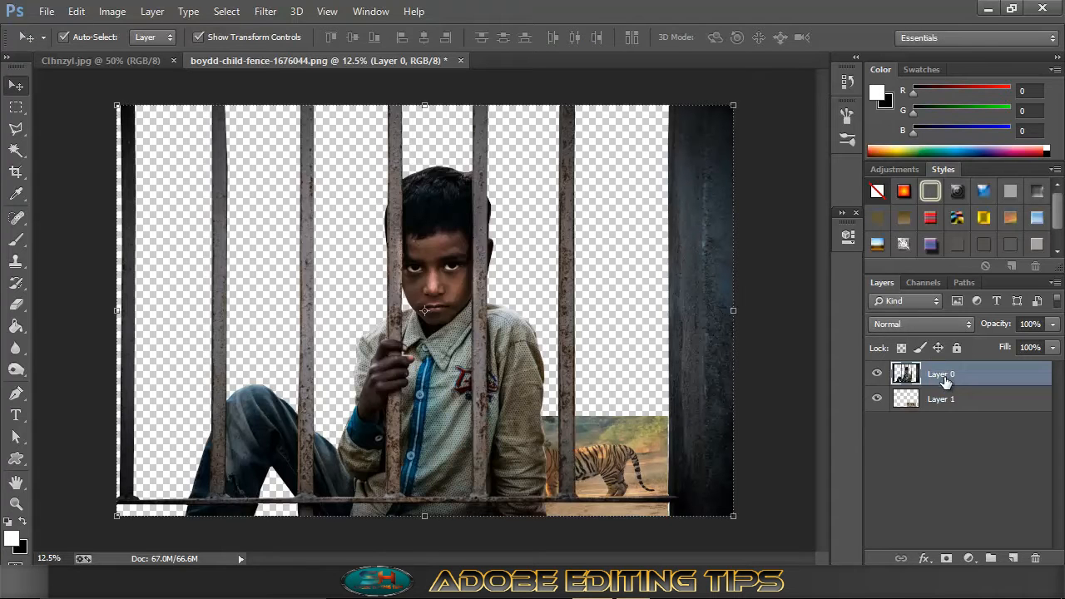
click(959, 402)
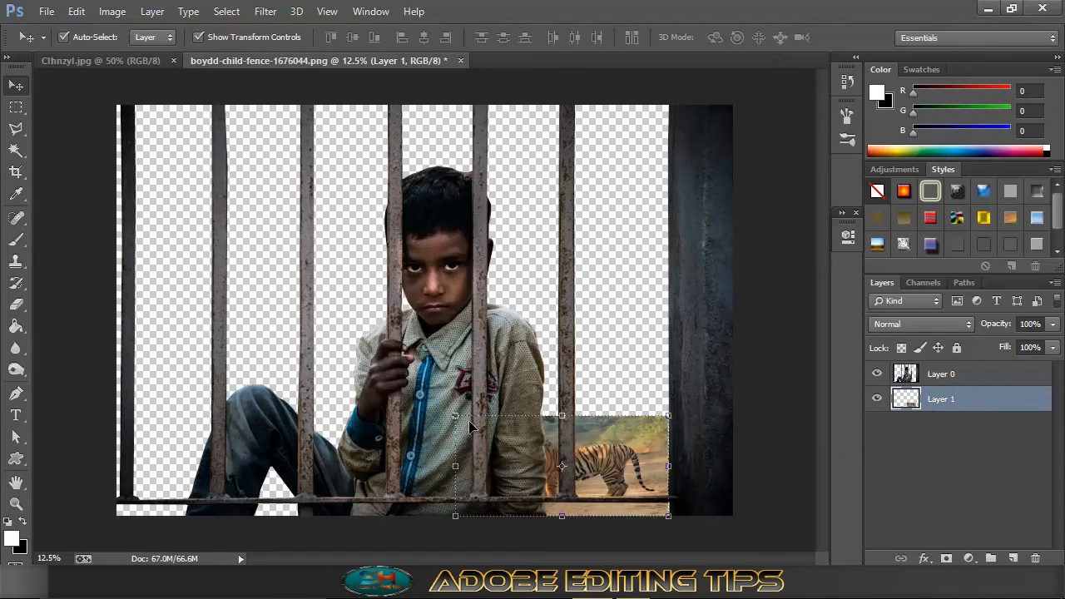
click(455, 467)
drag(456, 467, 117, 459)
drag(391, 418, 390, 248)
drag(389, 198, 394, 104)
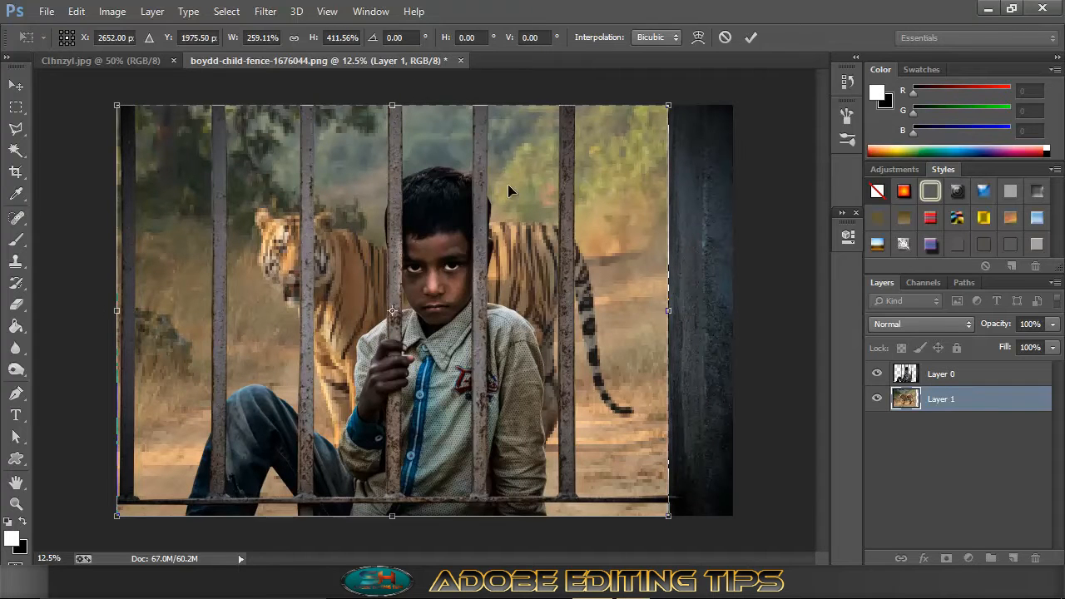
click(753, 39)
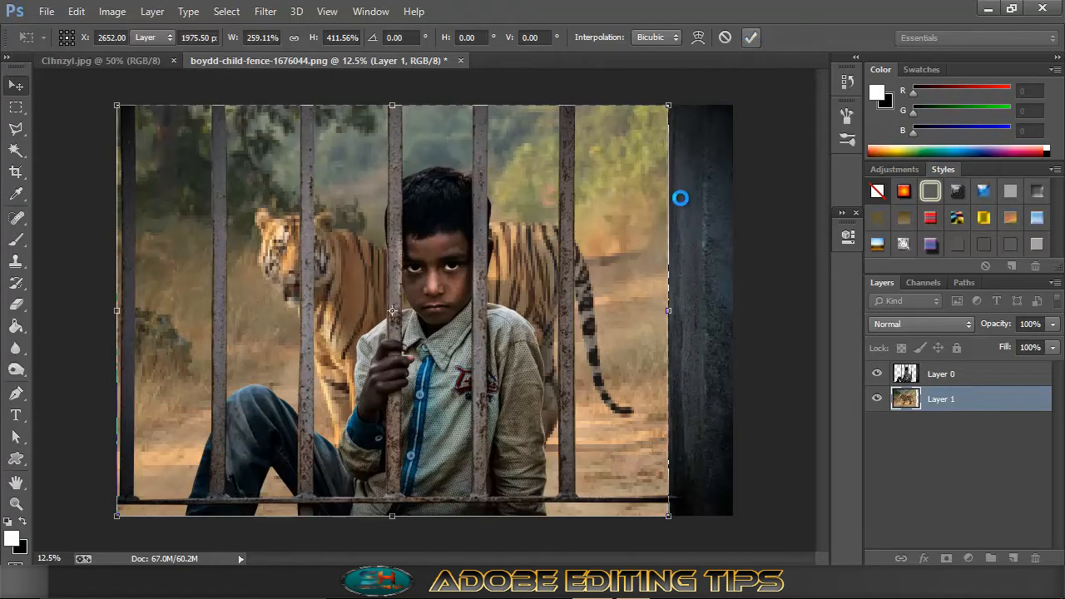
Step: Widen the tiger picture to about 109% by extending its left edge beyond the canvas
click(112, 313)
drag(112, 314, 64, 314)
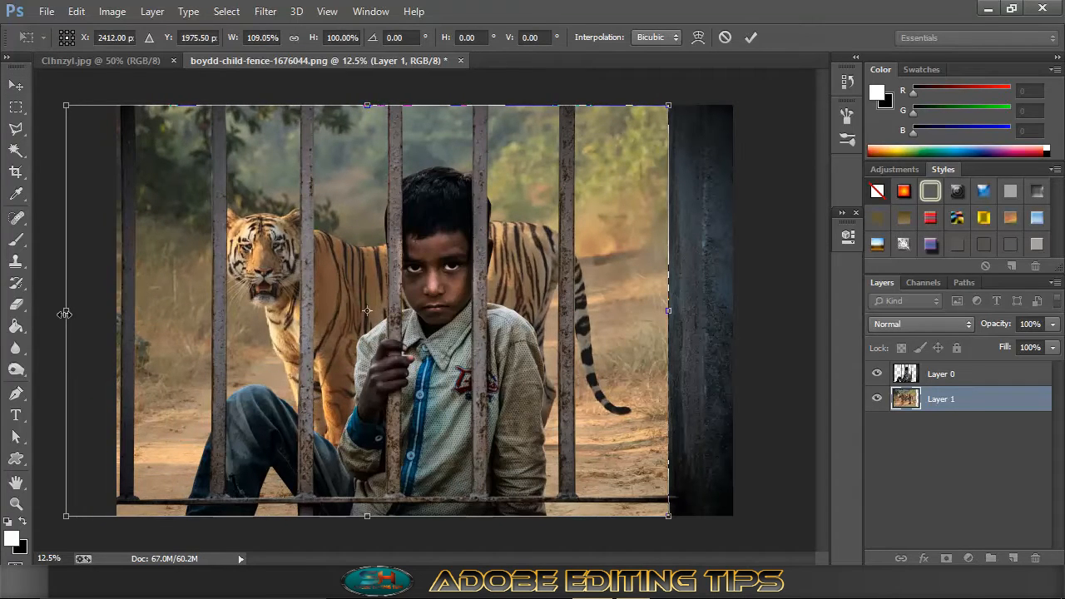
click(751, 37)
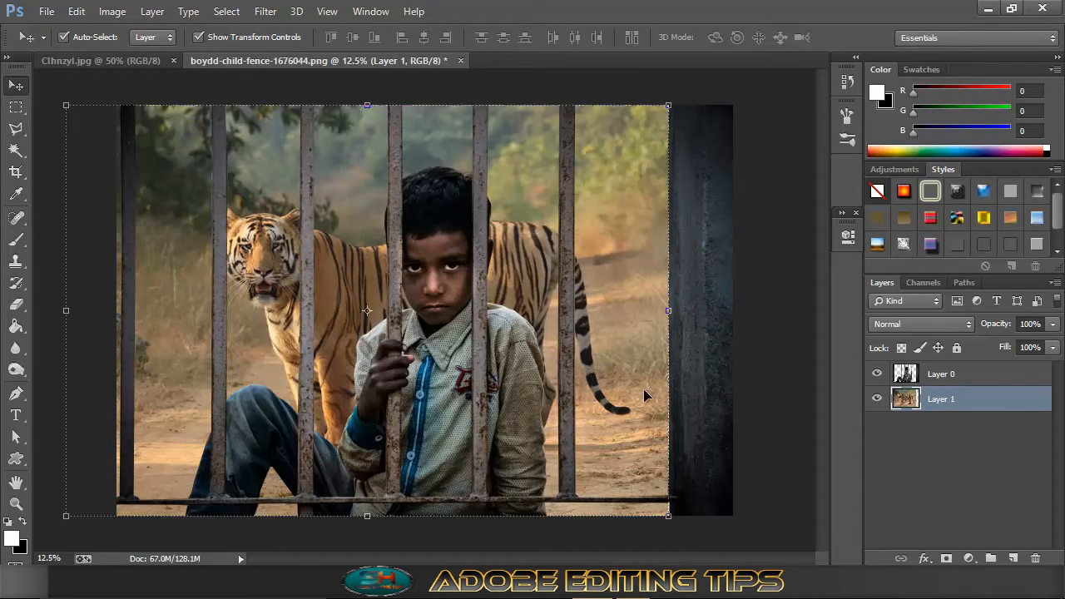
Step: Open the tiger layer in the Camera Raw filter and set Temperature to +3 and Exposure to -0.50
click(266, 11)
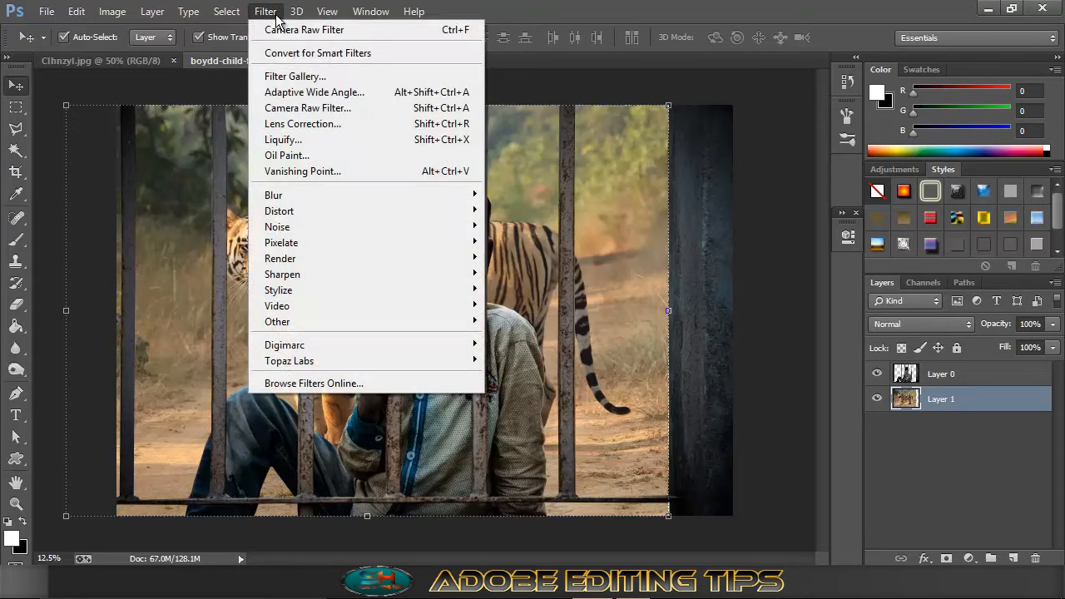
click(304, 106)
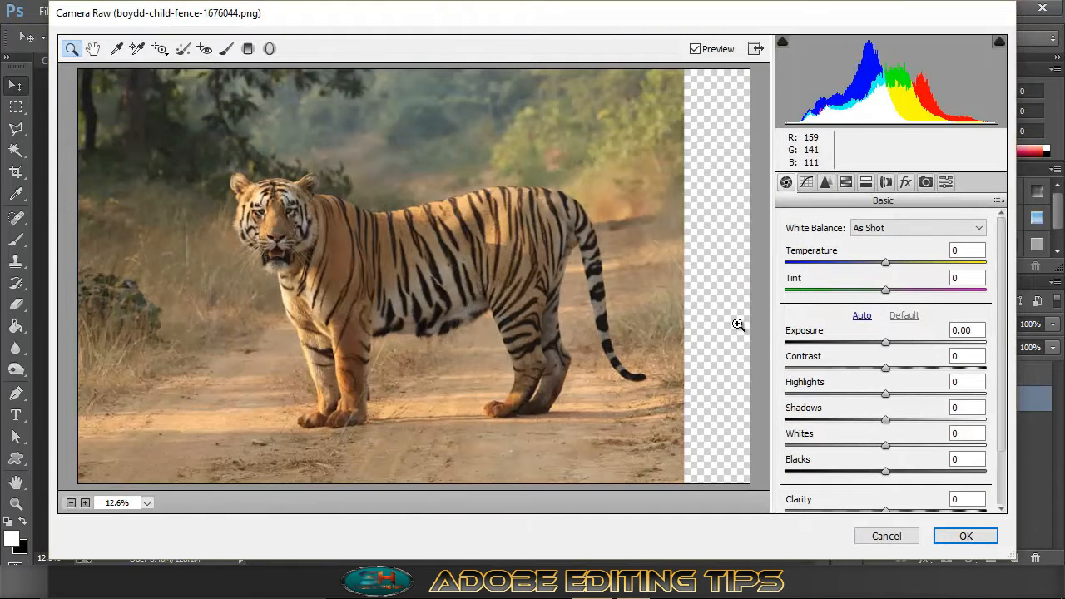
drag(886, 341, 883, 337)
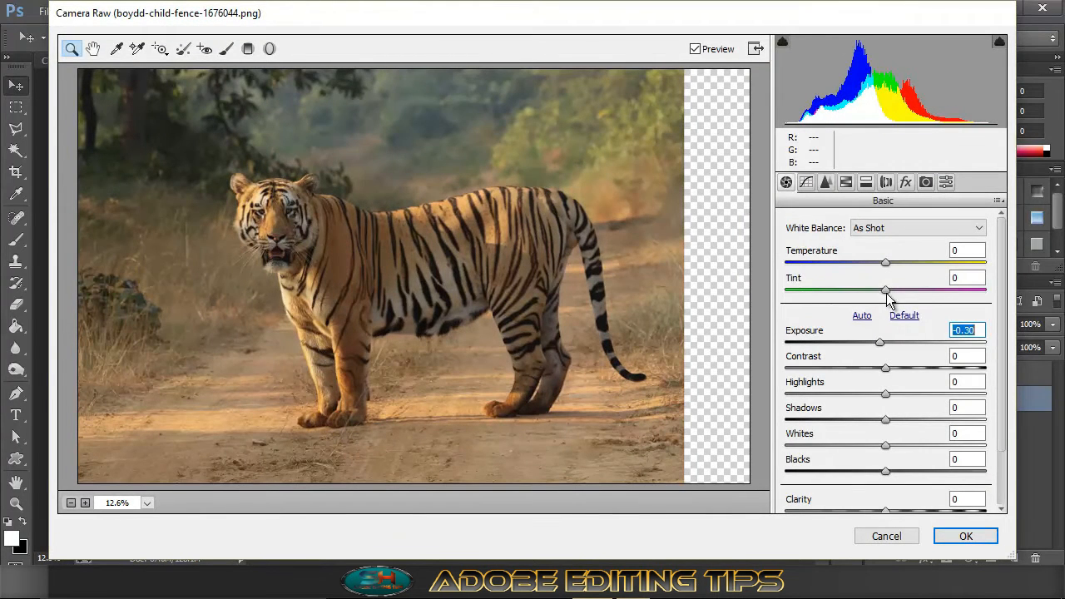
drag(886, 263, 890, 263)
click(880, 343)
key(Down)
key(Down)
key(Down)
key(Down)
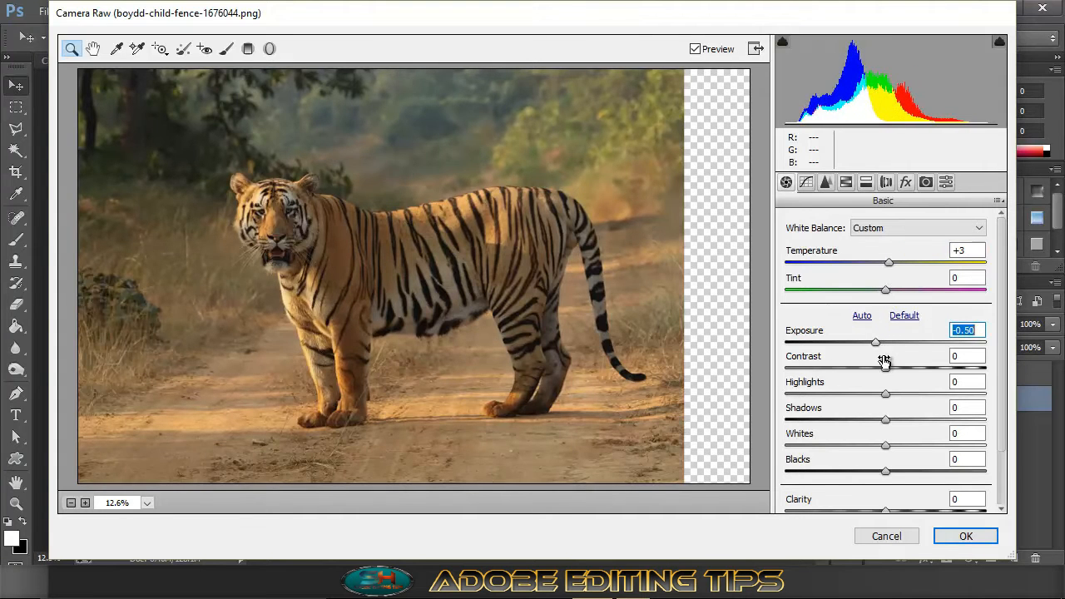
Step: Apply Camera Raw with Contrast +6, Clarity +13, and Highlights, Shadows, Whites, Blacks, Vibrance and Saturation all at -3
drag(887, 369, 894, 370)
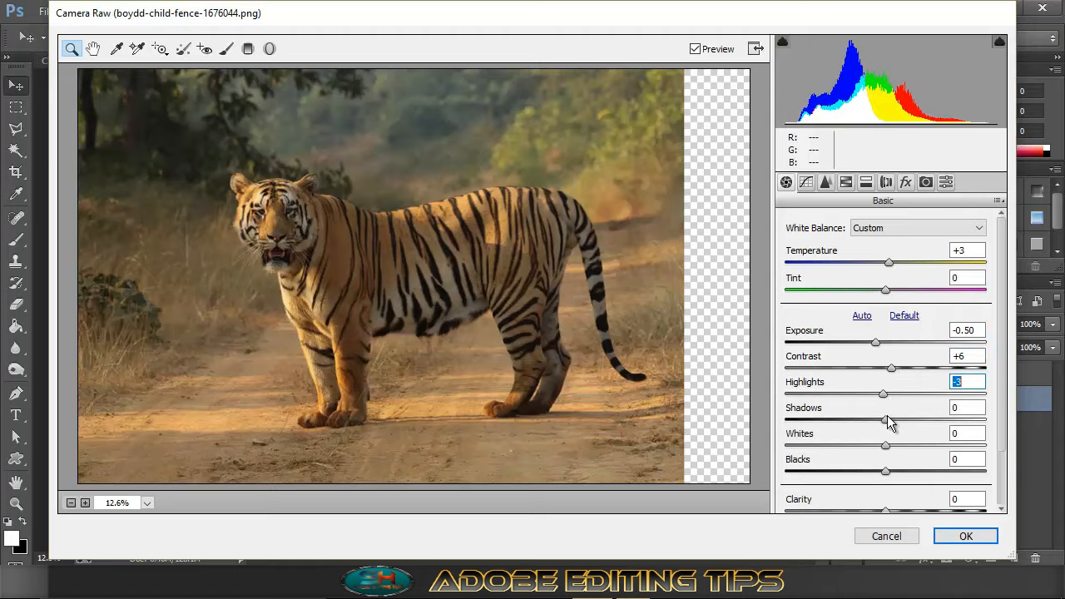
key(Down)
key(Down)
drag(884, 447, 883, 498)
scroll(883, 475, down, 2)
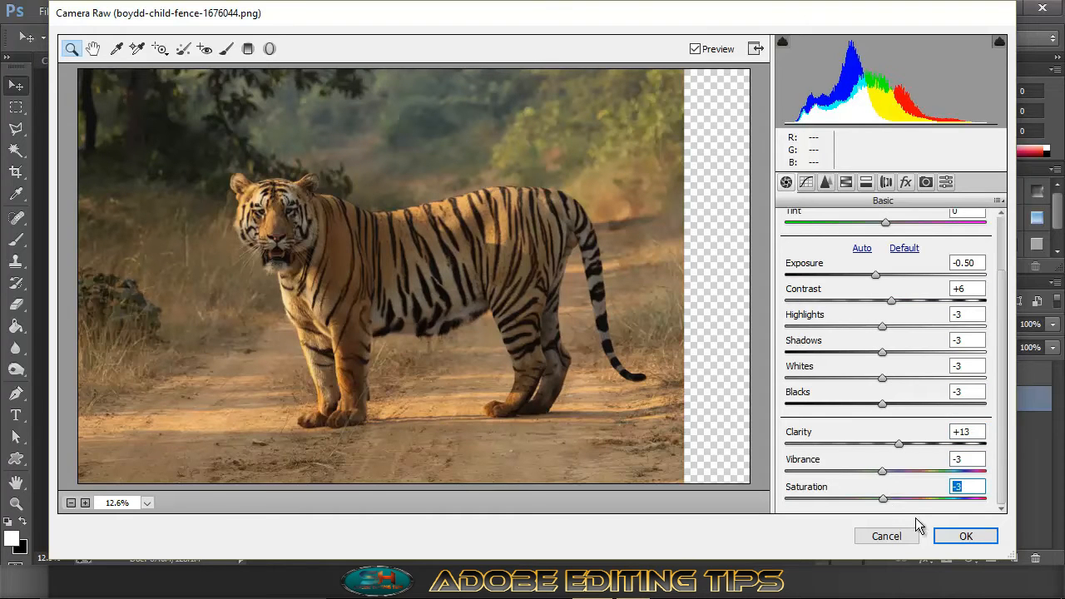
click(948, 534)
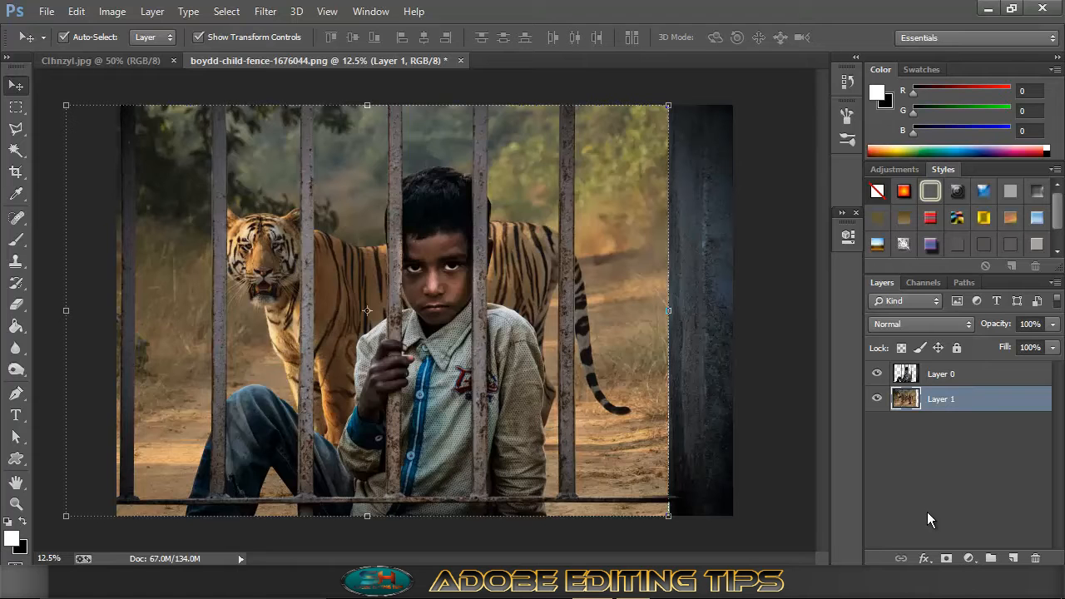
Step: Extend the tiger picture's right edge slightly to cover the gap beside the dark wall
key(ctrl+plus)
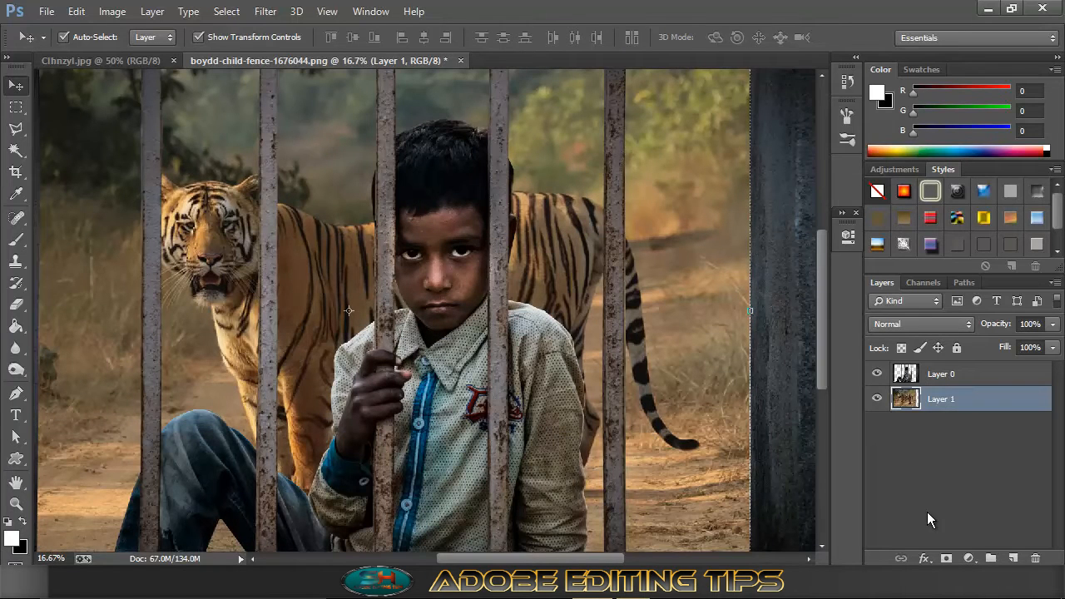
scroll(780, 465, down, 3)
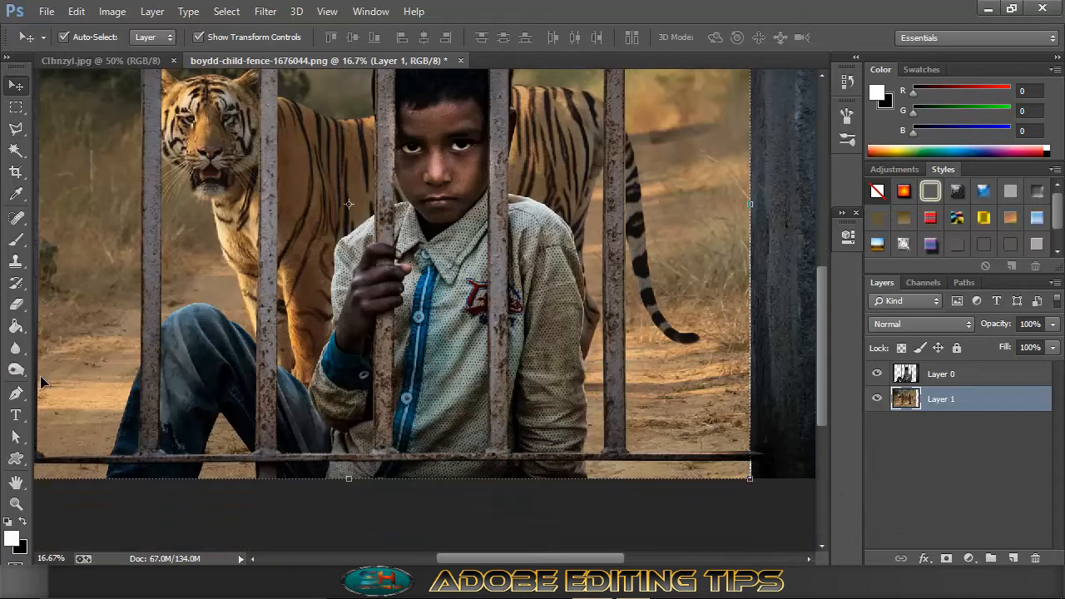
click(16, 369)
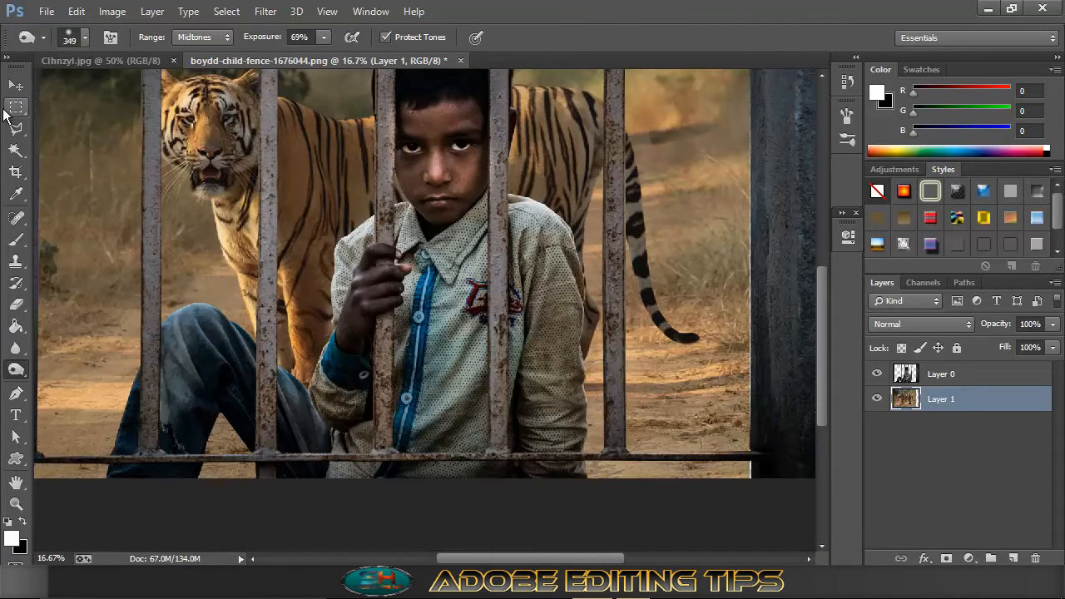
key(v)
drag(752, 208, 763, 205)
click(750, 37)
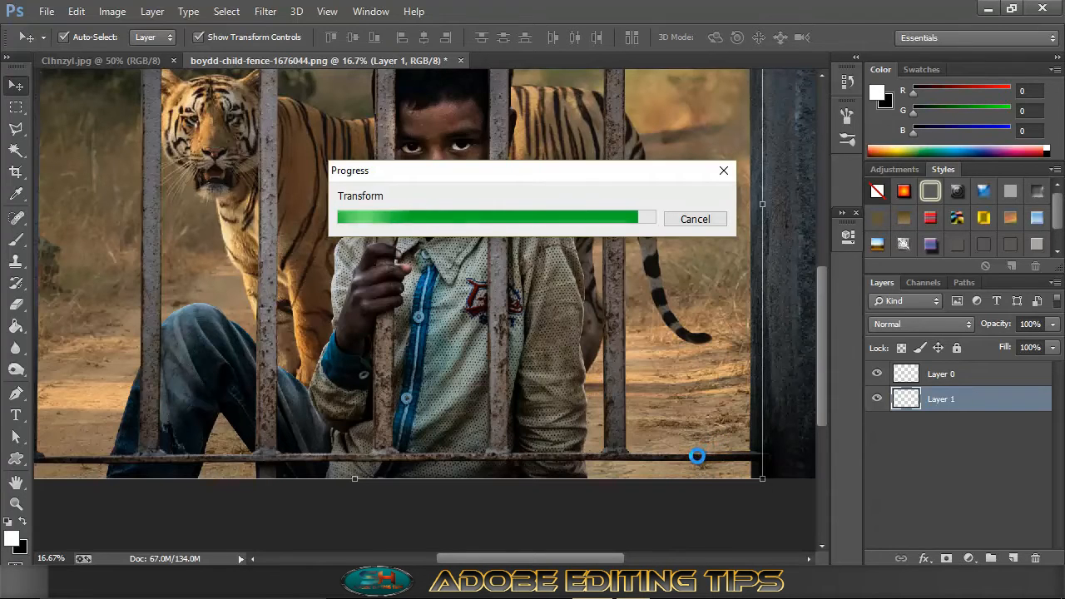
Step: Darken the sandy ground along the bottom and around the boy's legs on the tiger layer with the Burn tool, Midtones at 69% exposure
click(16, 371)
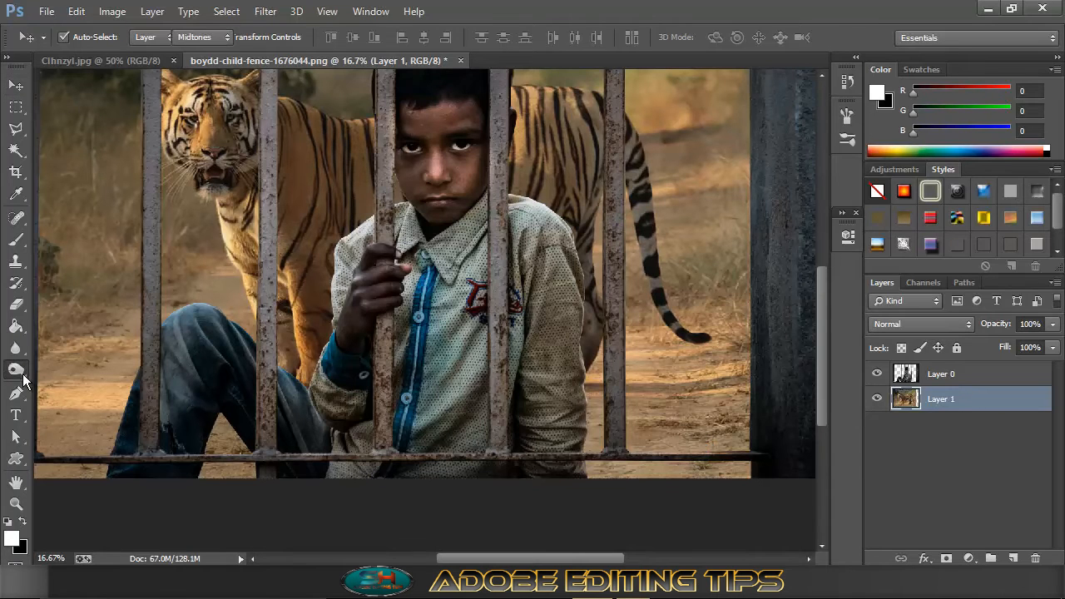
drag(649, 473, 599, 465)
mouse_move(727, 452)
mouse_down()
mouse_move(635, 436)
mouse_move(663, 421)
mouse_move(591, 403)
mouse_move(599, 391)
mouse_move(732, 389)
mouse_move(748, 415)
mouse_move(750, 468)
mouse_move(745, 332)
mouse_move(741, 354)
mouse_move(641, 370)
mouse_move(579, 360)
mouse_move(660, 351)
mouse_move(663, 423)
mouse_move(638, 454)
mouse_move(720, 481)
mouse_move(593, 478)
mouse_up()
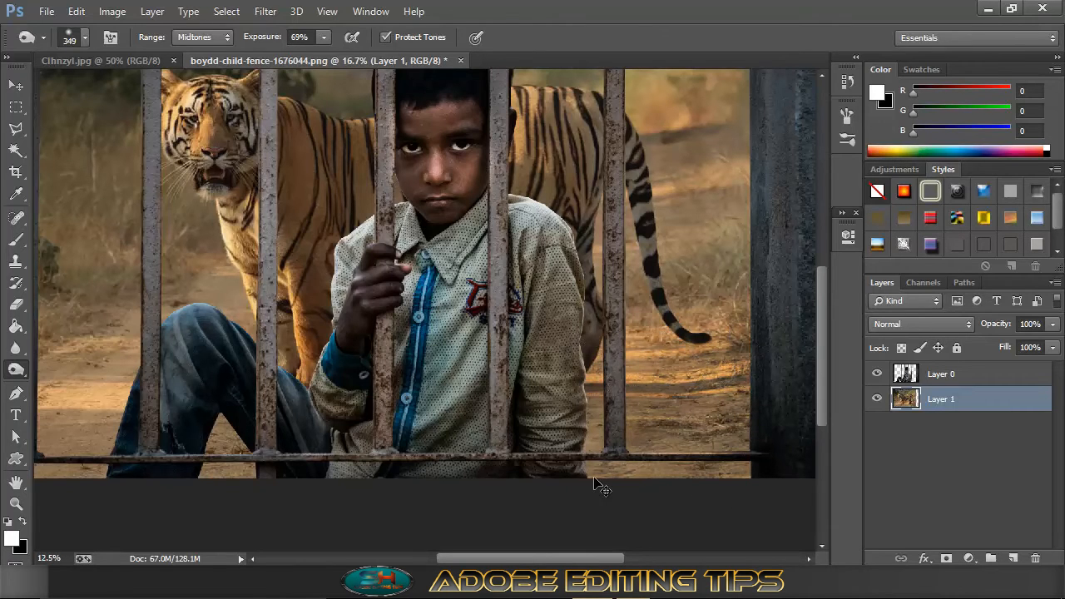
key(ctrl+minus)
mouse_move(271, 490)
mouse_down()
mouse_move(273, 477)
mouse_move(292, 502)
mouse_move(337, 437)
mouse_move(316, 446)
mouse_move(298, 433)
mouse_up()
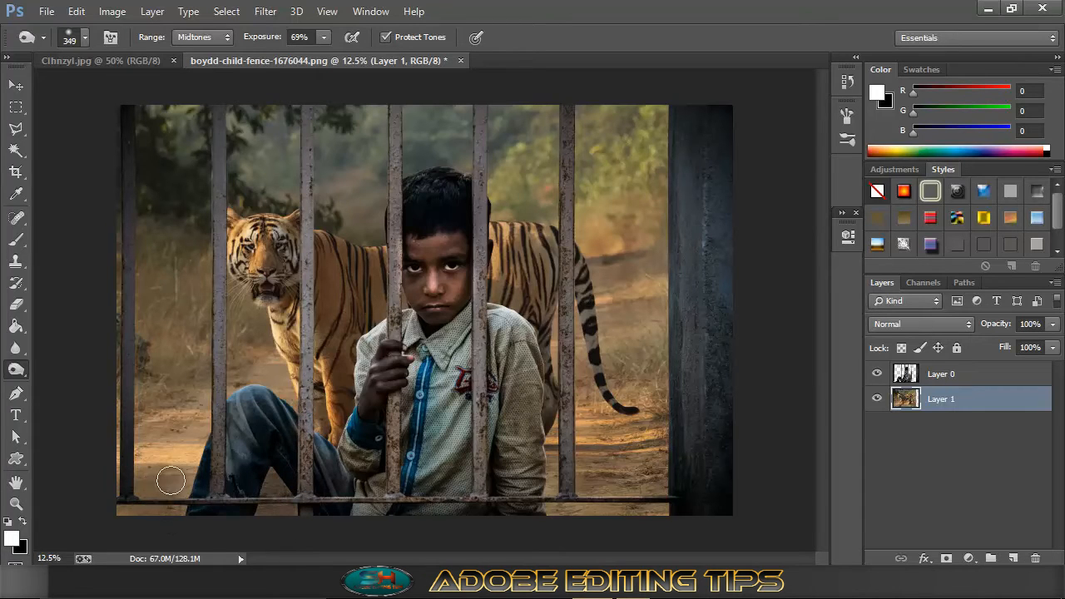
mouse_move(184, 488)
mouse_down()
mouse_move(185, 449)
mouse_move(127, 457)
mouse_move(196, 438)
mouse_move(114, 436)
mouse_move(304, 407)
mouse_move(136, 409)
mouse_up()
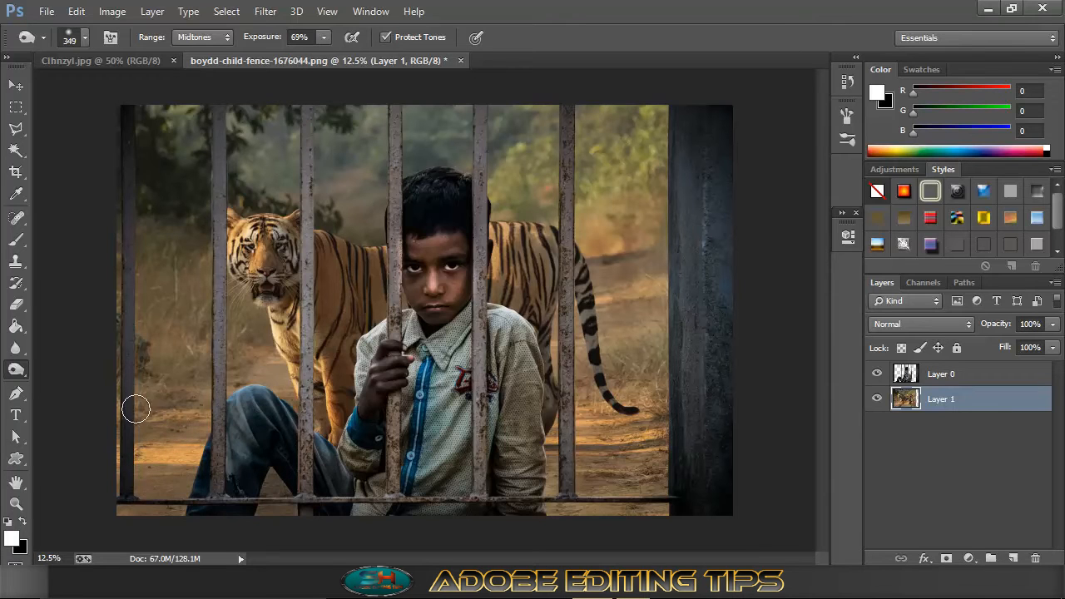
mouse_move(623, 398)
mouse_down()
mouse_move(655, 406)
mouse_move(656, 470)
mouse_move(610, 456)
mouse_move(638, 513)
mouse_up()
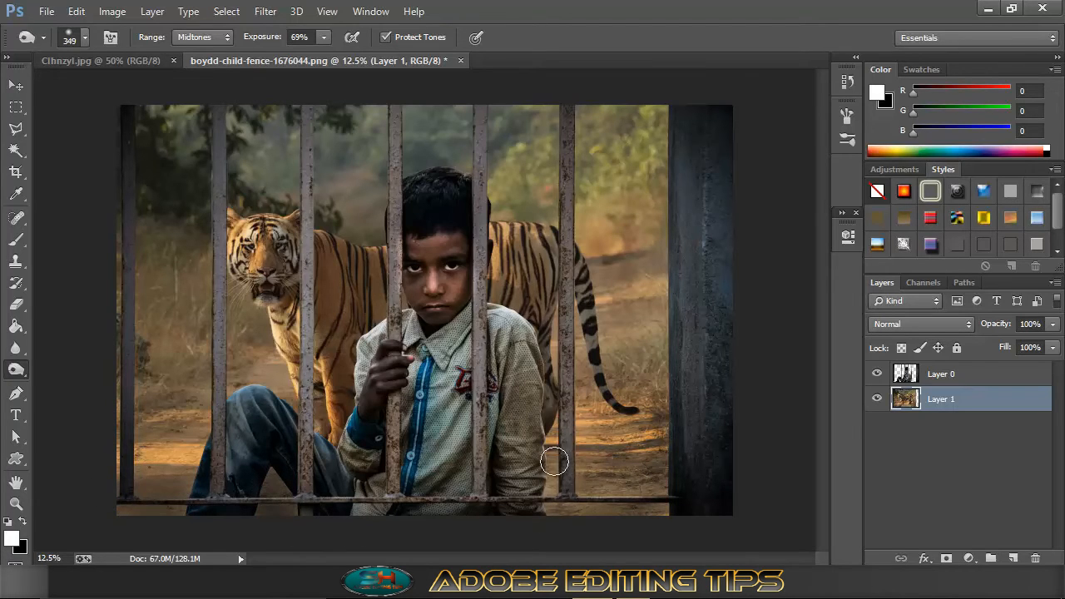
mouse_move(559, 466)
mouse_down()
mouse_move(586, 444)
mouse_move(567, 439)
mouse_move(655, 442)
mouse_move(631, 465)
mouse_move(636, 482)
mouse_move(592, 483)
mouse_move(613, 481)
mouse_move(545, 464)
mouse_up()
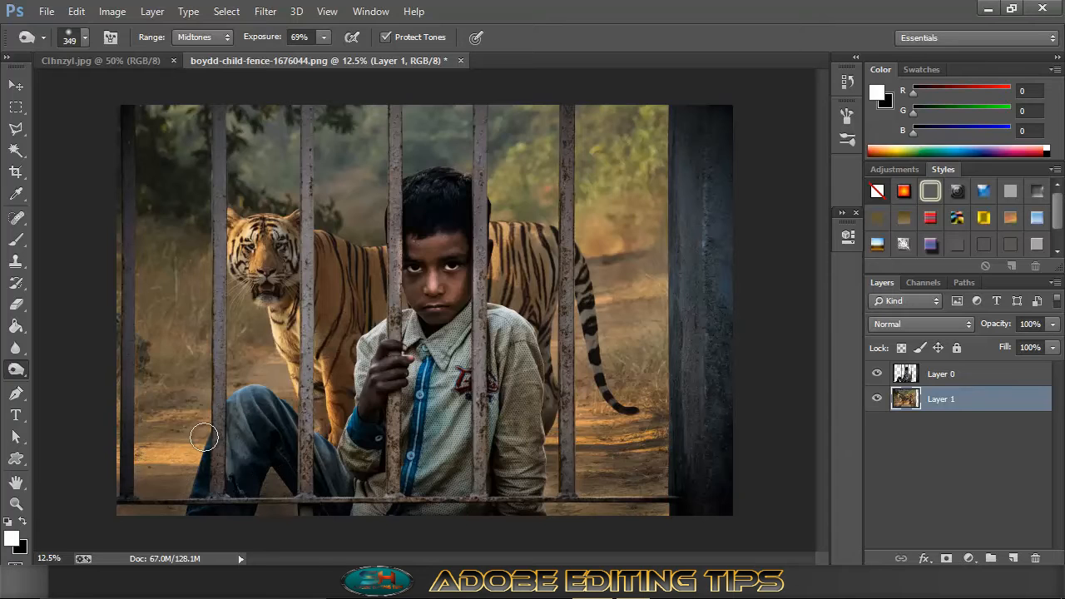
drag(197, 443, 192, 450)
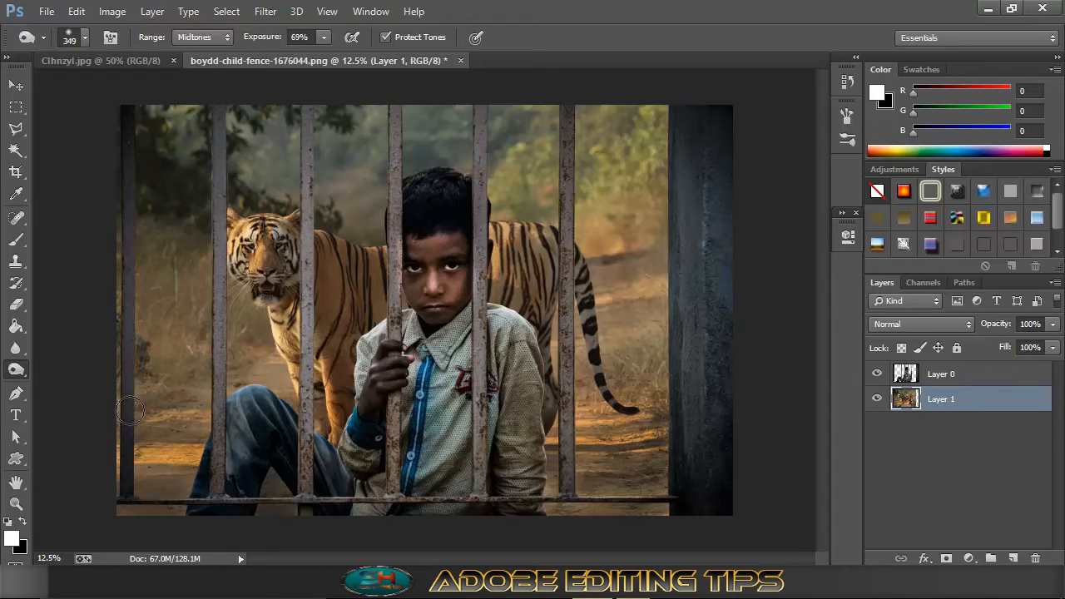
drag(200, 412, 149, 414)
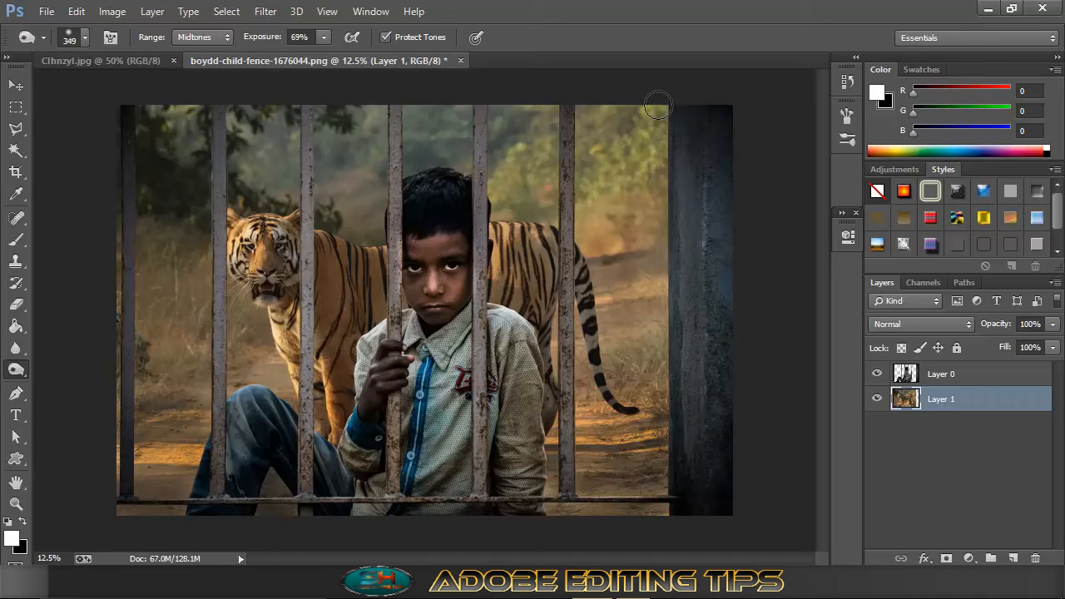
Step: Burn the foliage in the upper corners and the left edge of the tiger background
drag(651, 119, 576, 110)
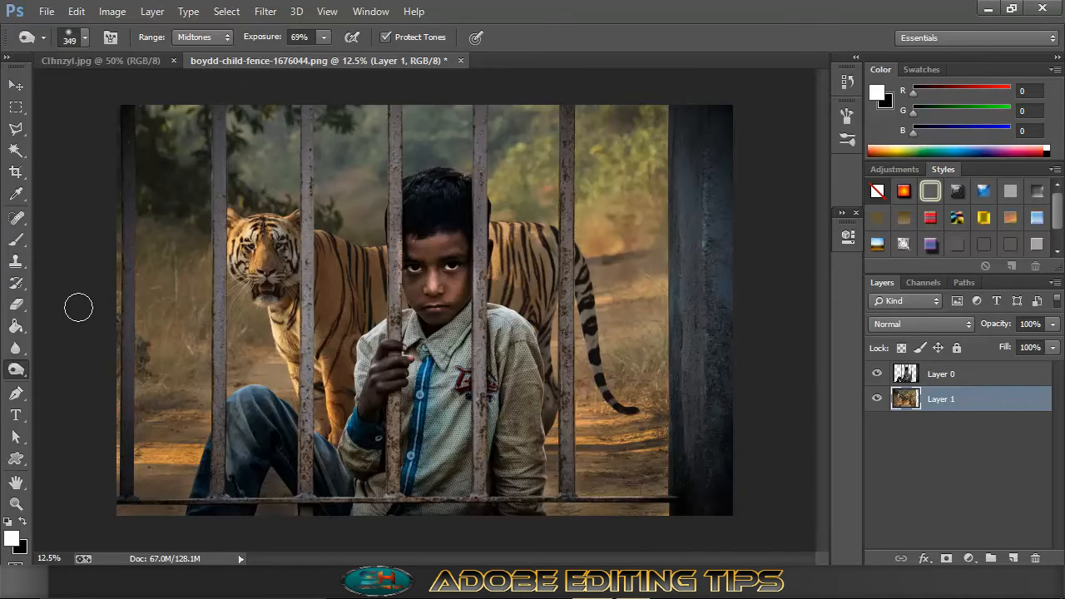
mouse_move(110, 131)
mouse_down()
mouse_move(134, 109)
mouse_move(346, 114)
mouse_move(164, 156)
mouse_move(190, 128)
mouse_move(175, 124)
mouse_move(171, 149)
mouse_up()
drag(122, 222, 116, 289)
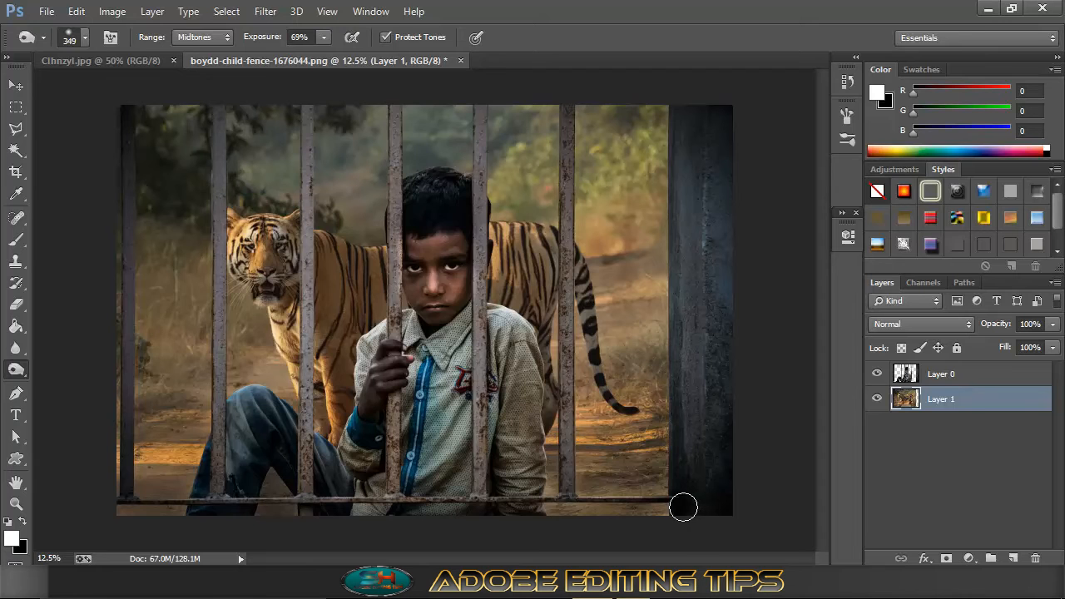
Step: Select the boy layer and set the Blur tool to 42% strength with a 177 px brush
click(950, 376)
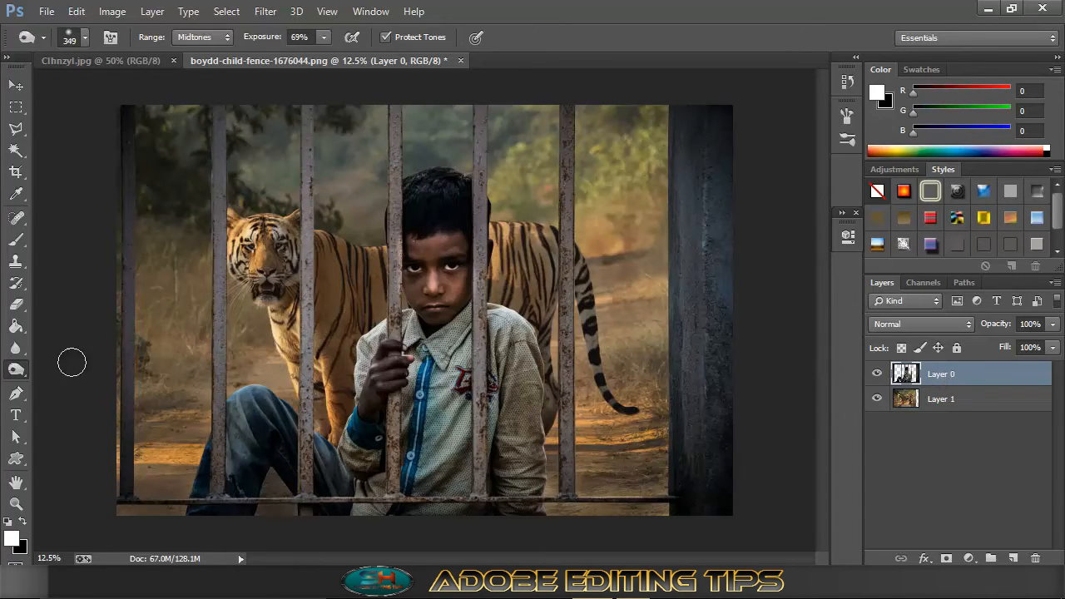
click(16, 348)
click(340, 38)
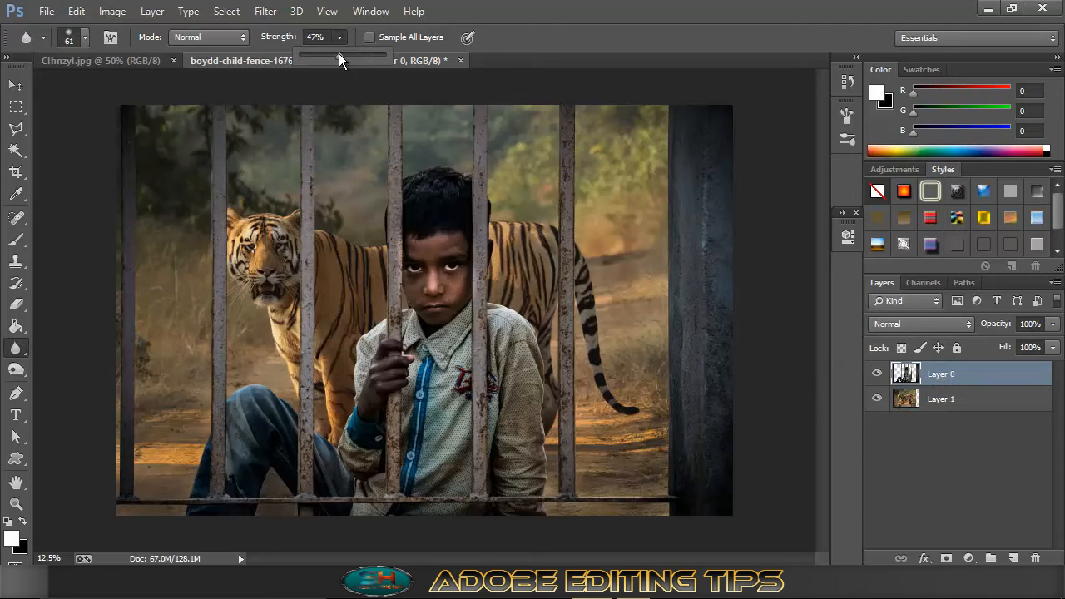
drag(336, 54, 336, 54)
click(84, 39)
drag(129, 84, 134, 89)
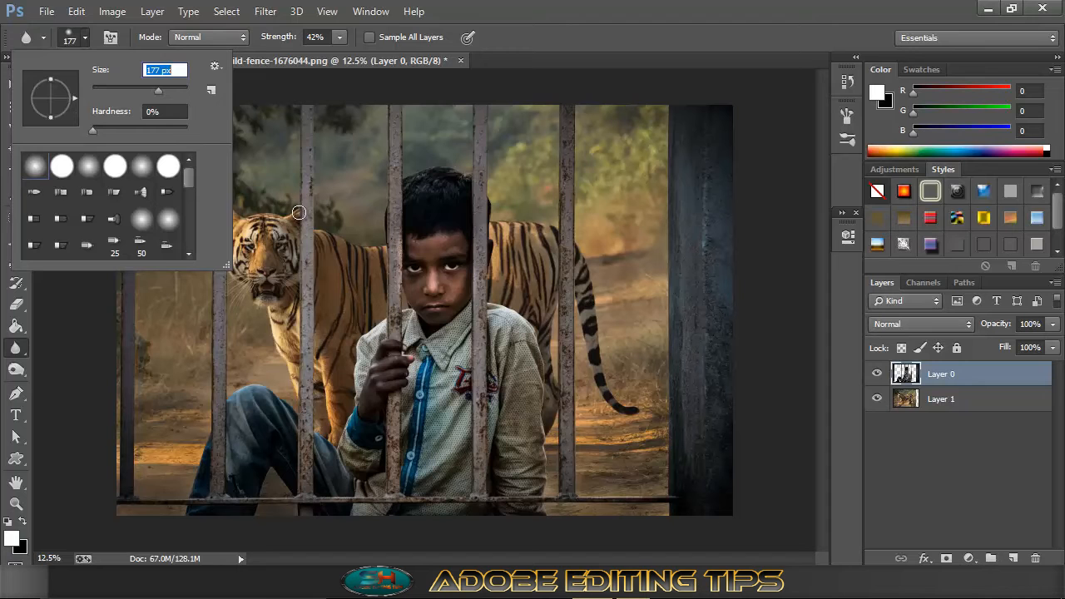
Step: Soften the edges of the bars between the tiger's face and the boy's head on the boy layer with the Blur tool
key(ctrl+plus)
key(ctrl+plus)
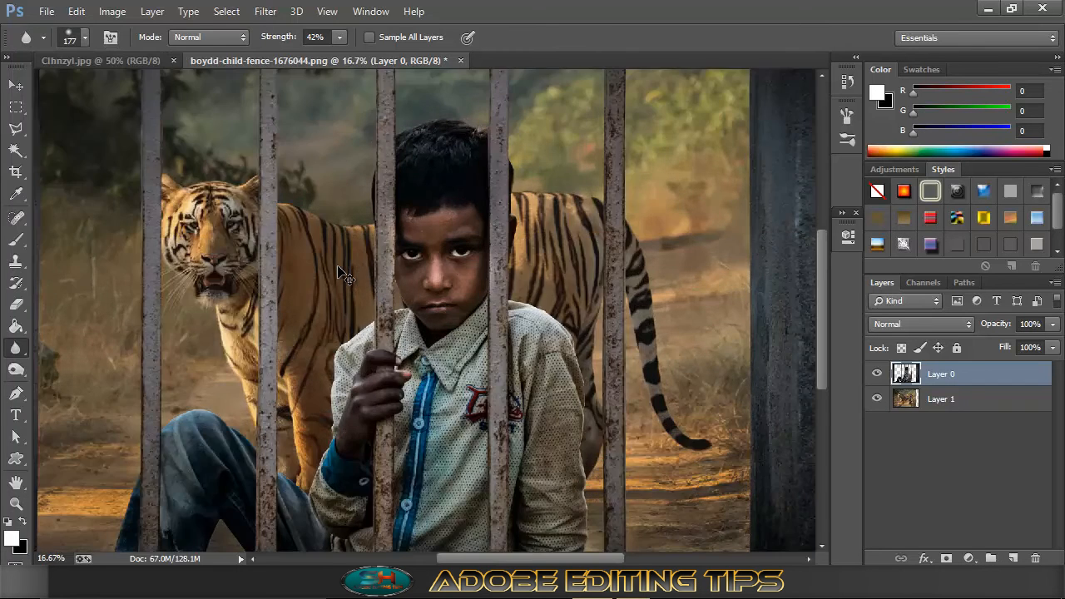
scroll(334, 266, up, 5)
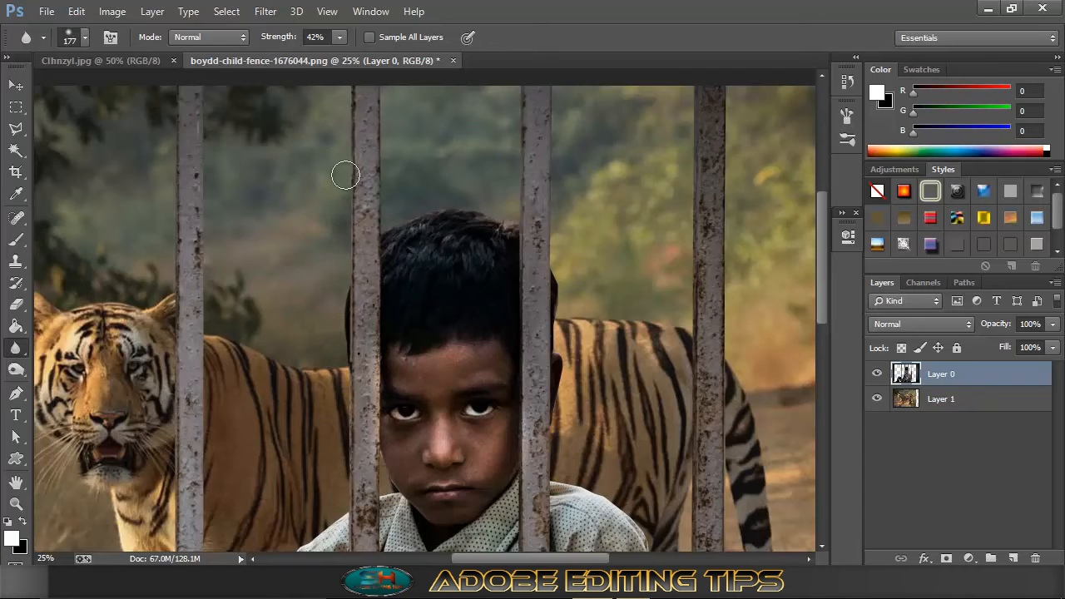
scroll(349, 191, up, 3)
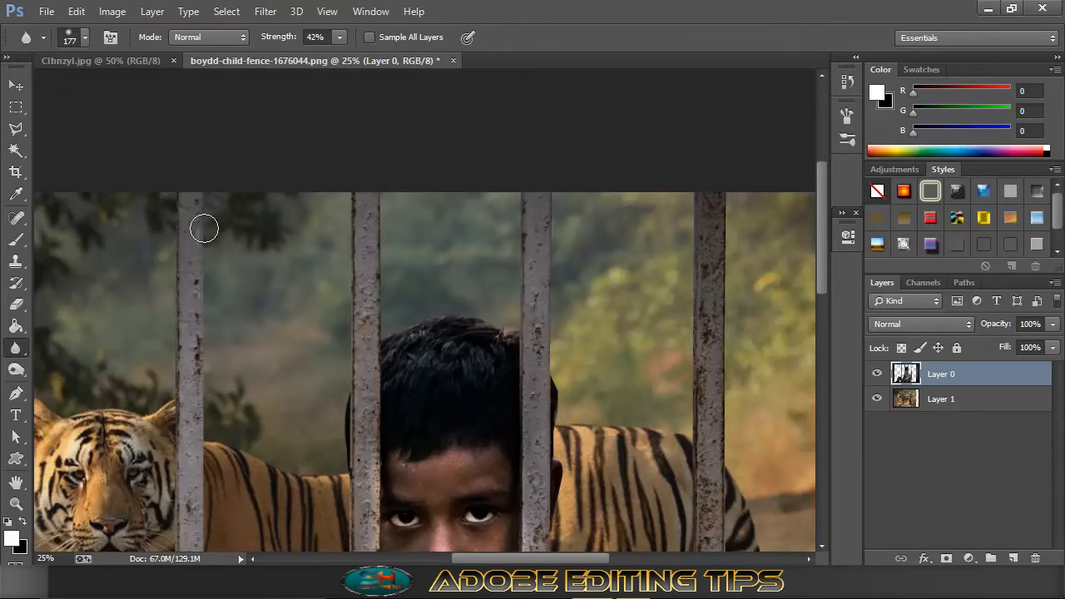
scroll(205, 231, down, 4)
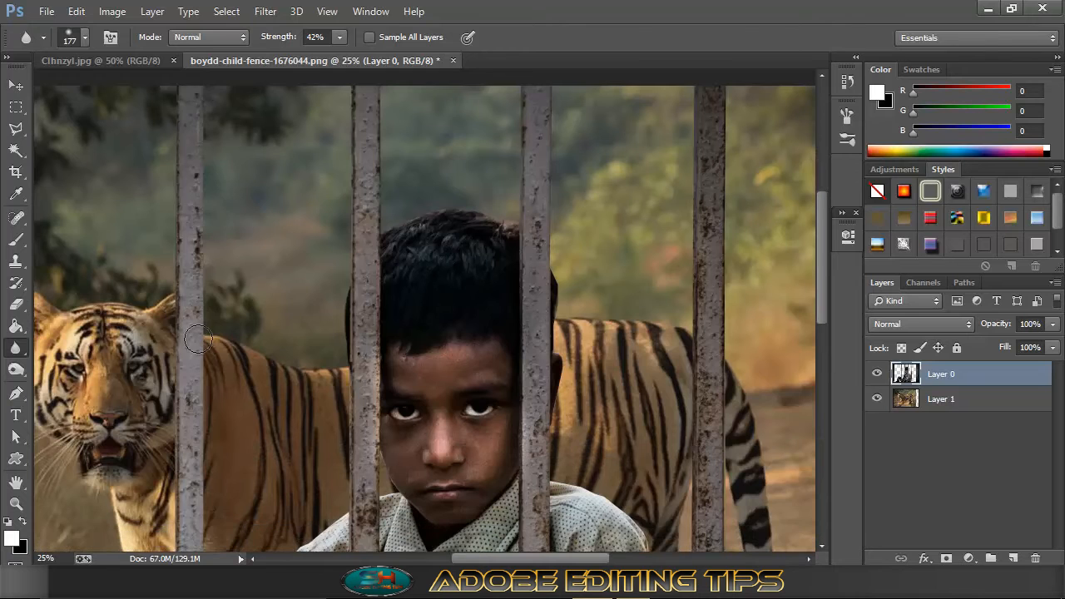
scroll(203, 237, up, 3)
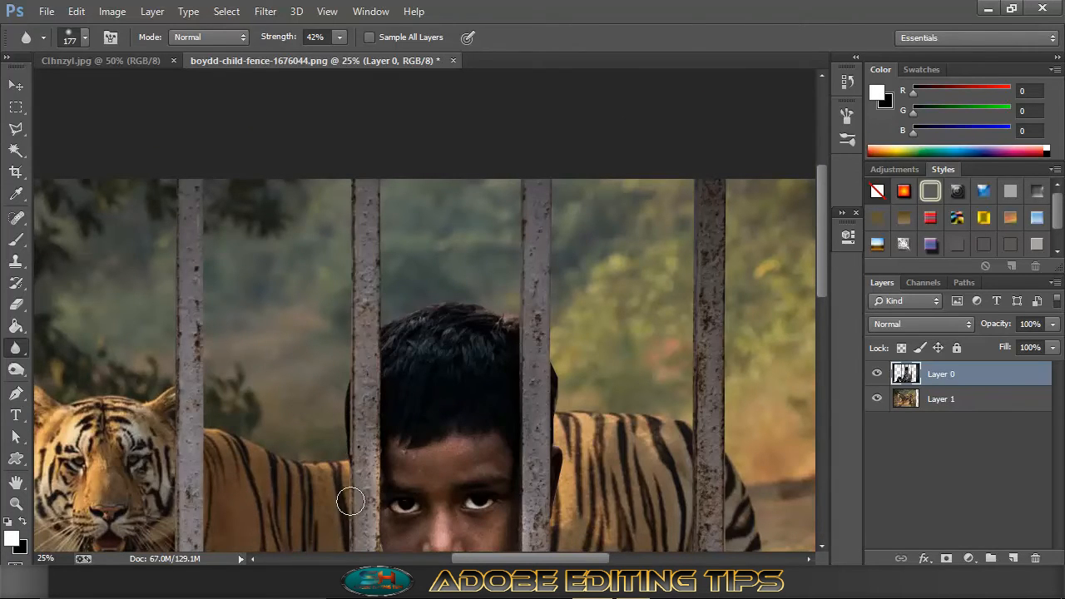
scroll(350, 501, down, 4)
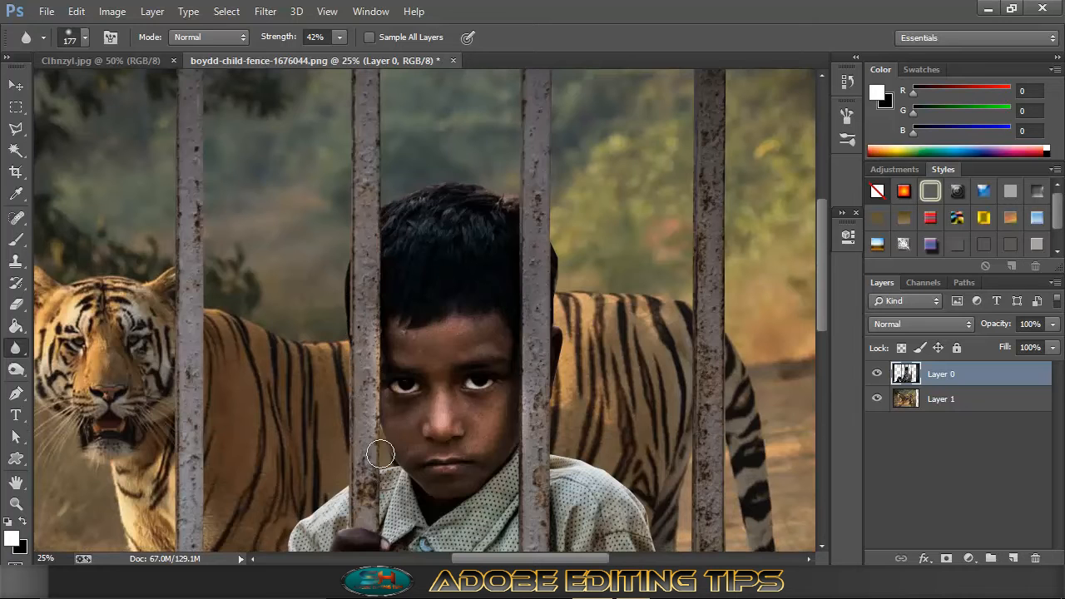
Step: Blur the outline of the boy's shoulder and sleeve on the tiger's side, plus the nearby bar's edge against the tiger's body
scroll(383, 457, down, 2)
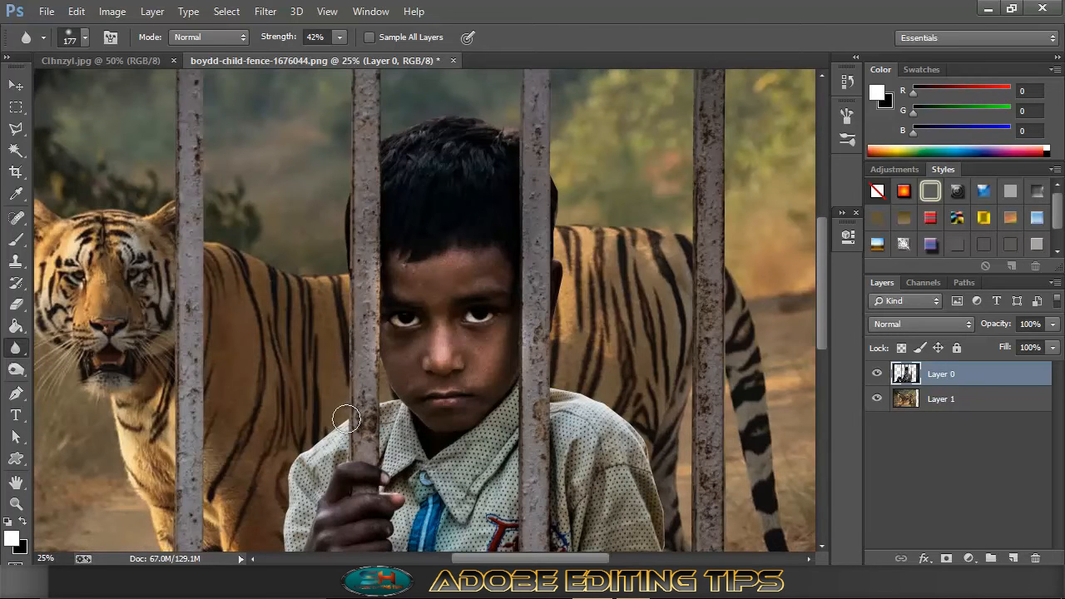
scroll(299, 438, down, 2)
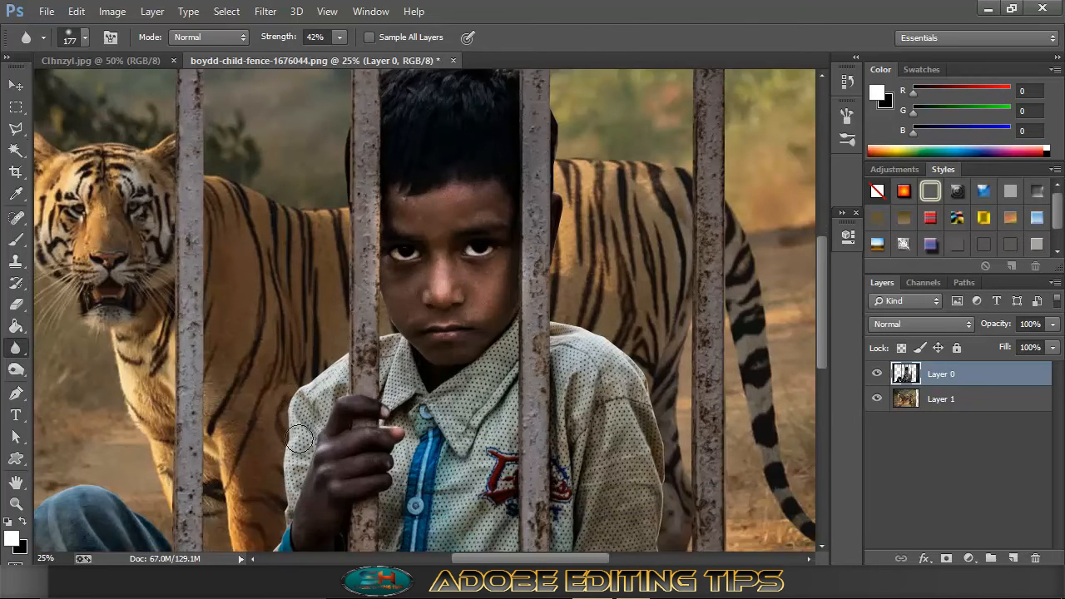
scroll(300, 438, down, 2)
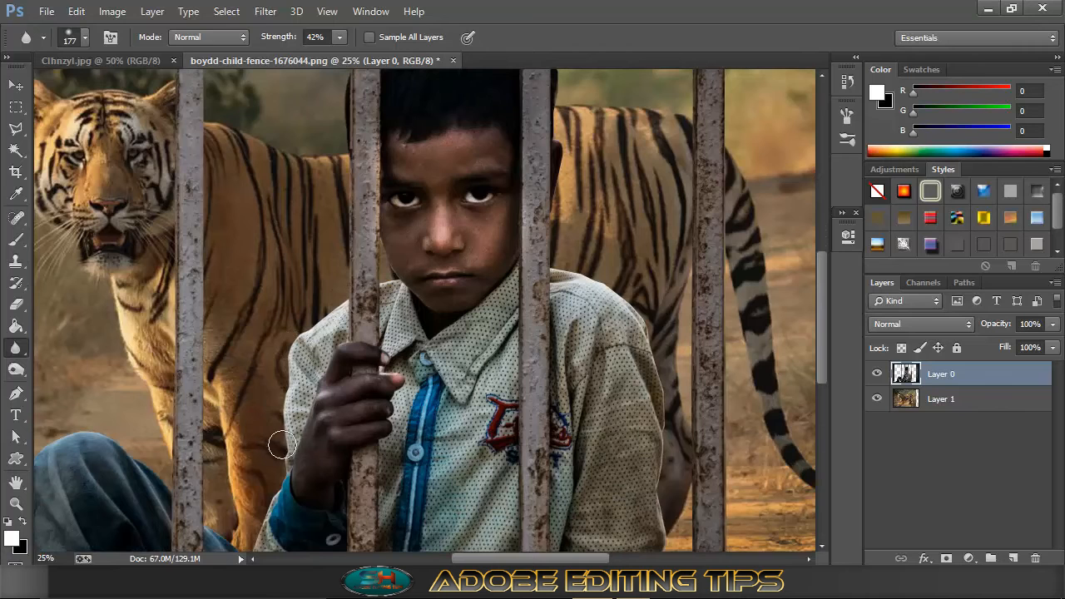
scroll(274, 437, down, 4)
mouse_move(258, 393)
mouse_down()
mouse_move(246, 439)
mouse_move(205, 403)
mouse_move(207, 232)
mouse_move(215, 275)
mouse_move(207, 298)
mouse_move(204, 240)
mouse_up()
scroll(213, 311, up, 5)
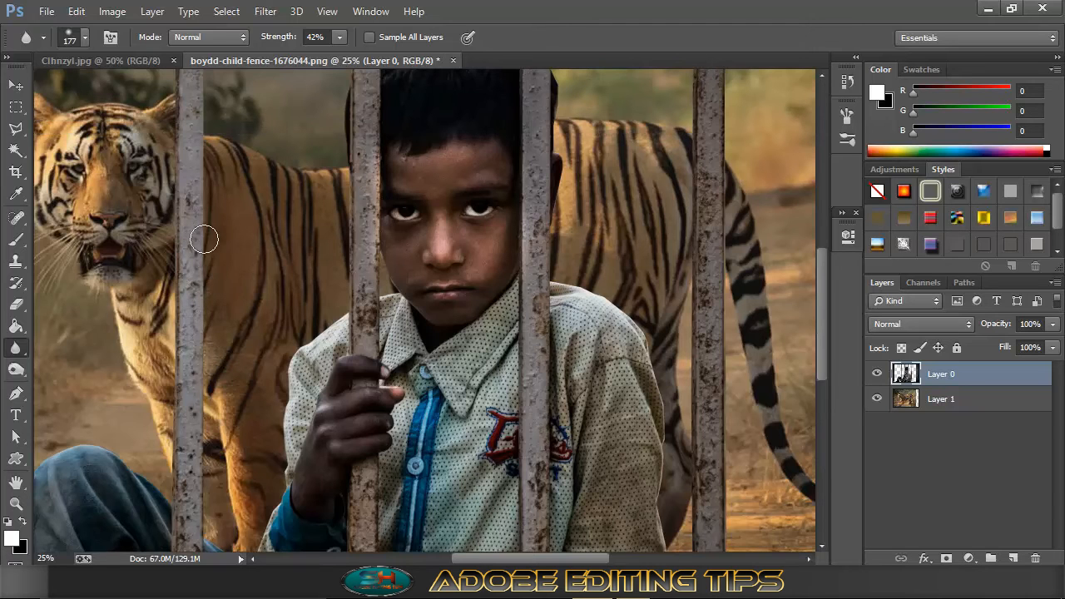
Step: Blur the edge of the bar facing the tiger's face, working from the top of the picture down to the boy's knee
scroll(204, 240, up, 10)
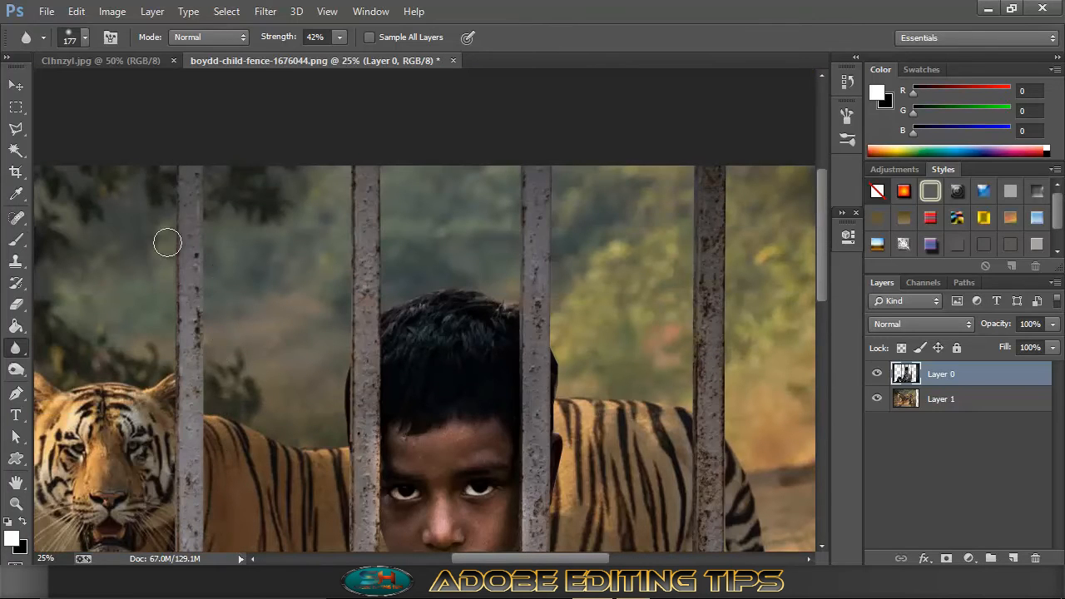
mouse_move(169, 210)
mouse_down()
mouse_move(178, 392)
mouse_move(170, 455)
mouse_up()
scroll(161, 448, down, 1)
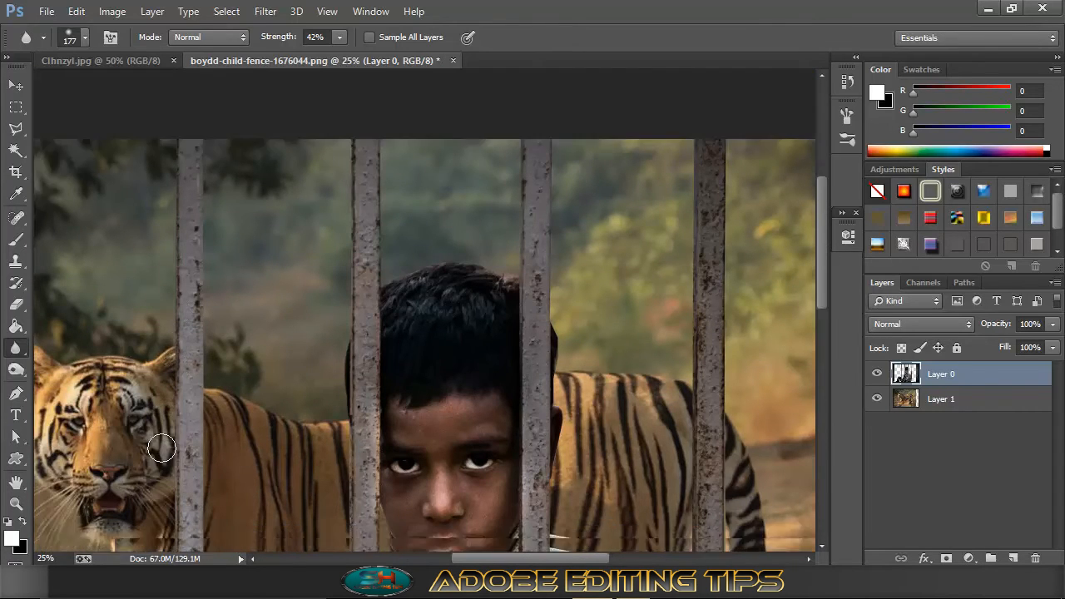
scroll(162, 448, down, 5)
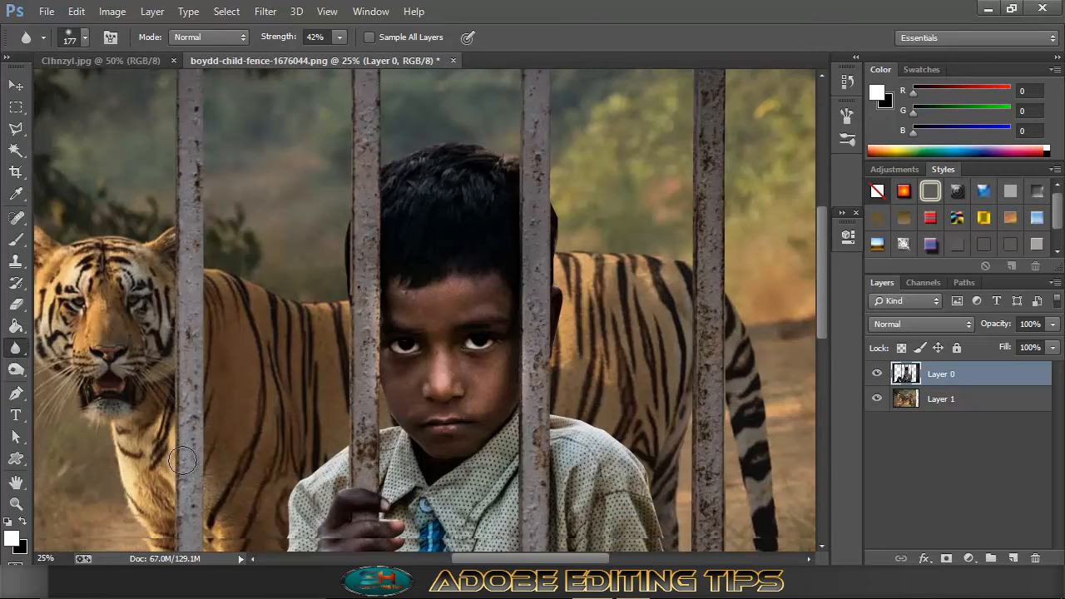
scroll(183, 460, down, 6)
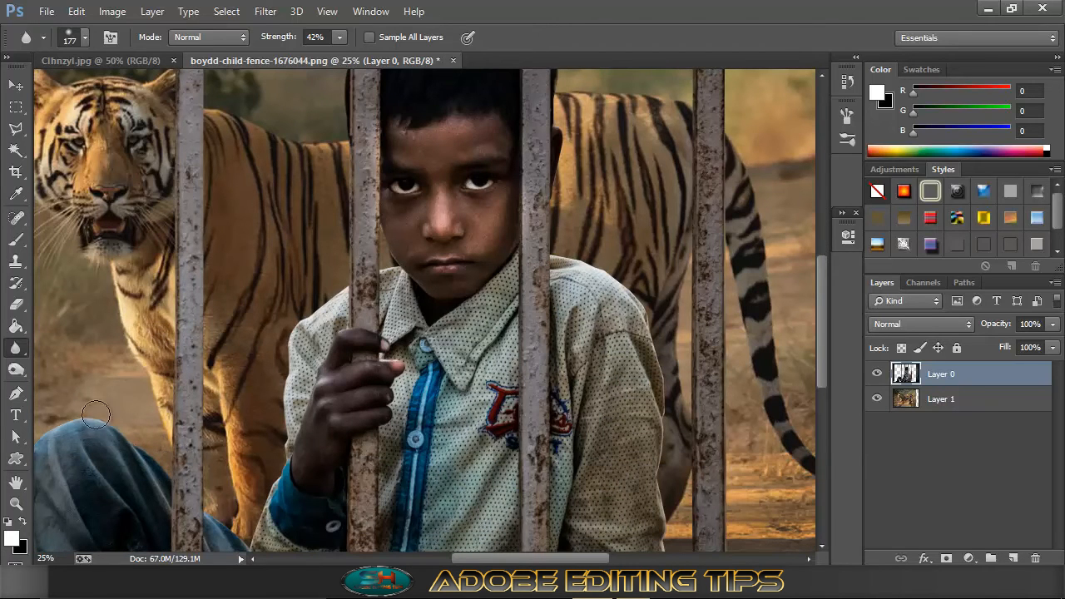
Step: Blur the outline of the boy's raised knee and the inner edges of his jeans down to the picture's bottom
drag(509, 562, 459, 553)
scroll(318, 331, down, 5)
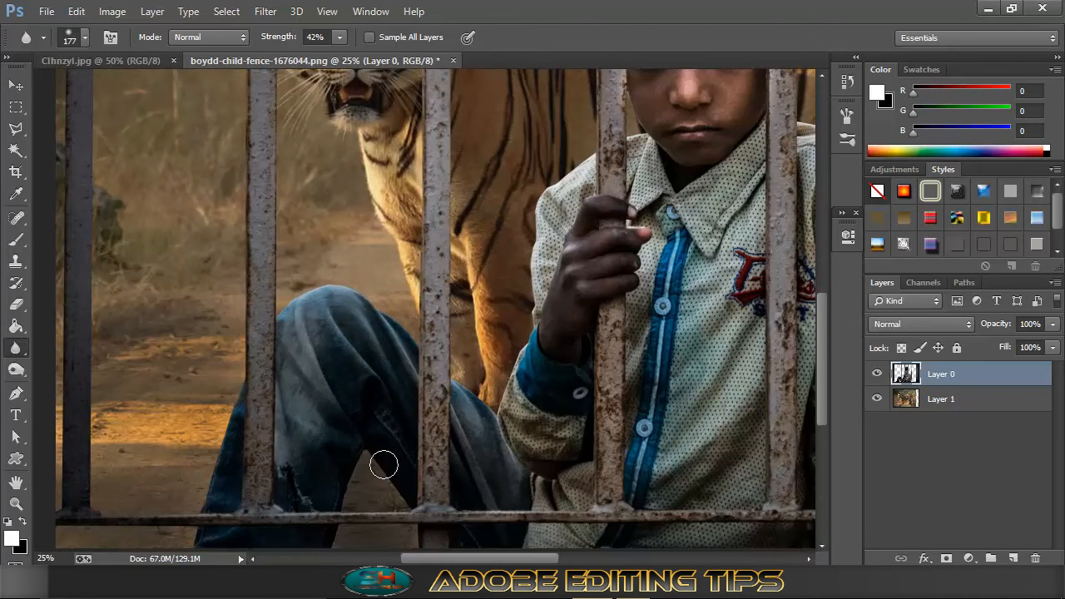
scroll(380, 457, down, 3)
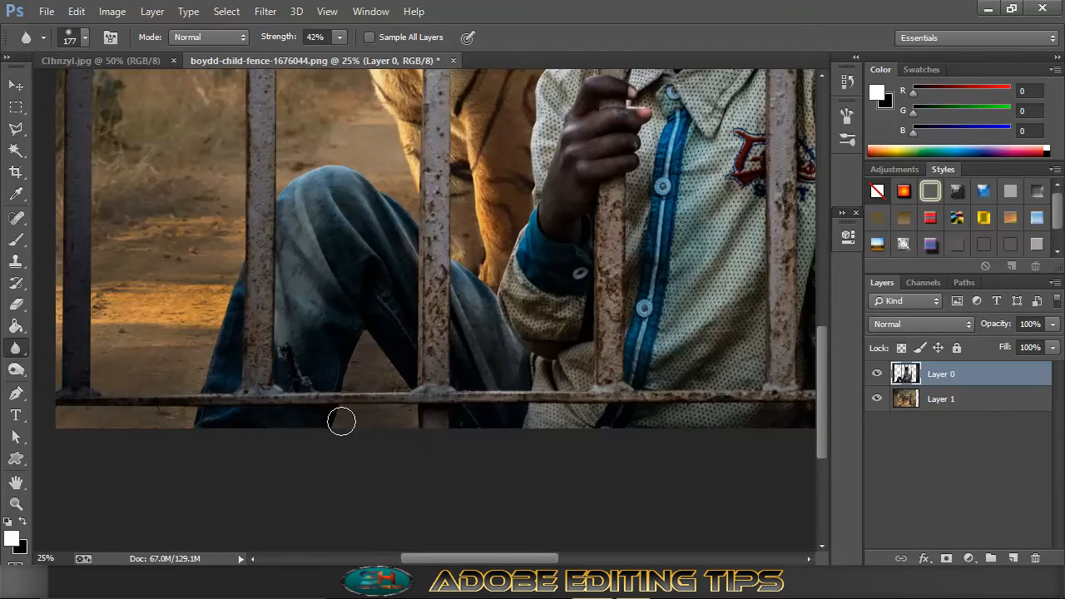
Step: Blur the outer edge of the boy's jeans and the outer edge of the bar above them up to the top
mouse_move(199, 431)
mouse_down()
mouse_move(208, 335)
mouse_move(229, 301)
mouse_move(246, 180)
mouse_up()
scroll(256, 214, up, 5)
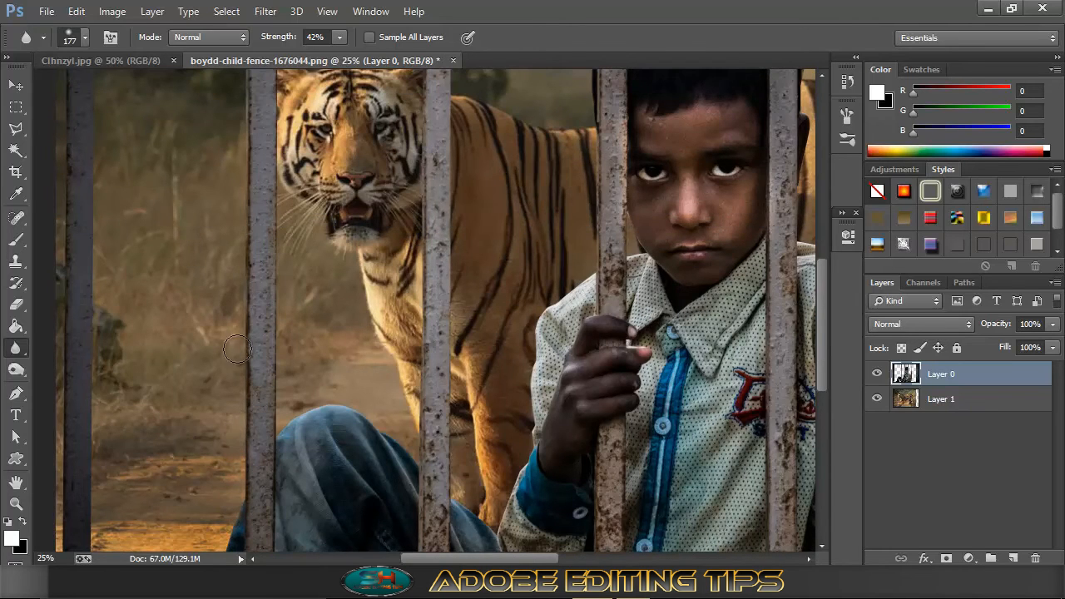
scroll(241, 341, up, 5)
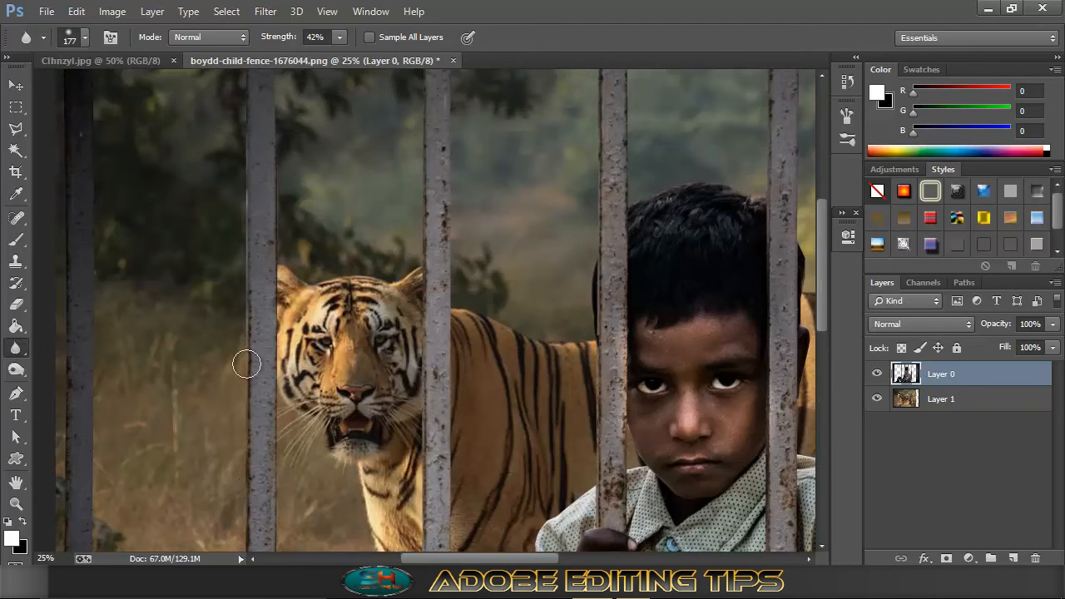
scroll(240, 337, up, 4)
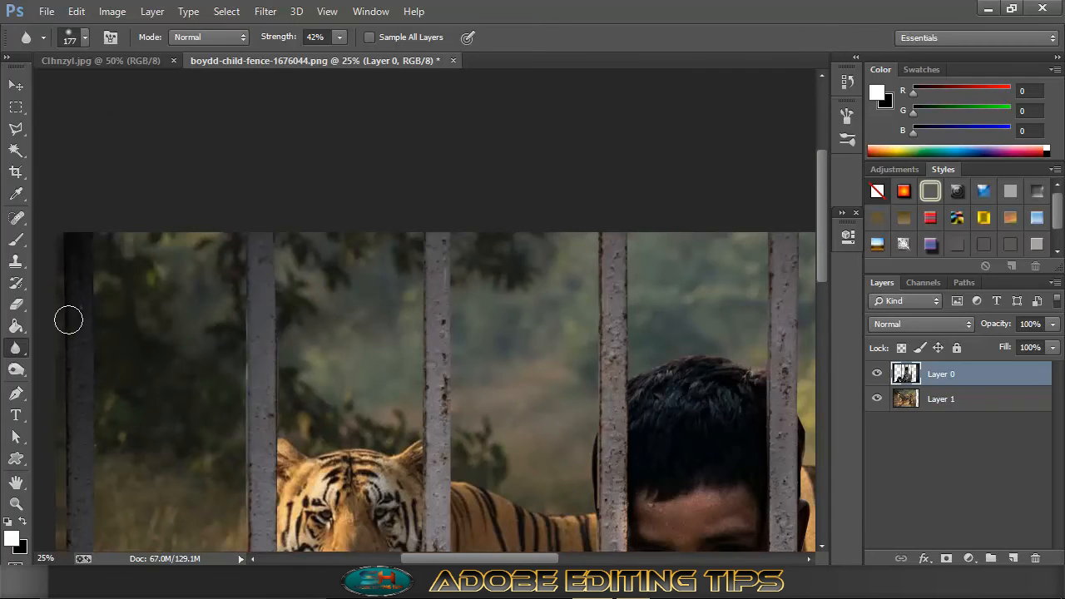
Step: Blur both edges of the picture's leftmost bar from the top down to the bottom rail
scroll(73, 342, down, 2)
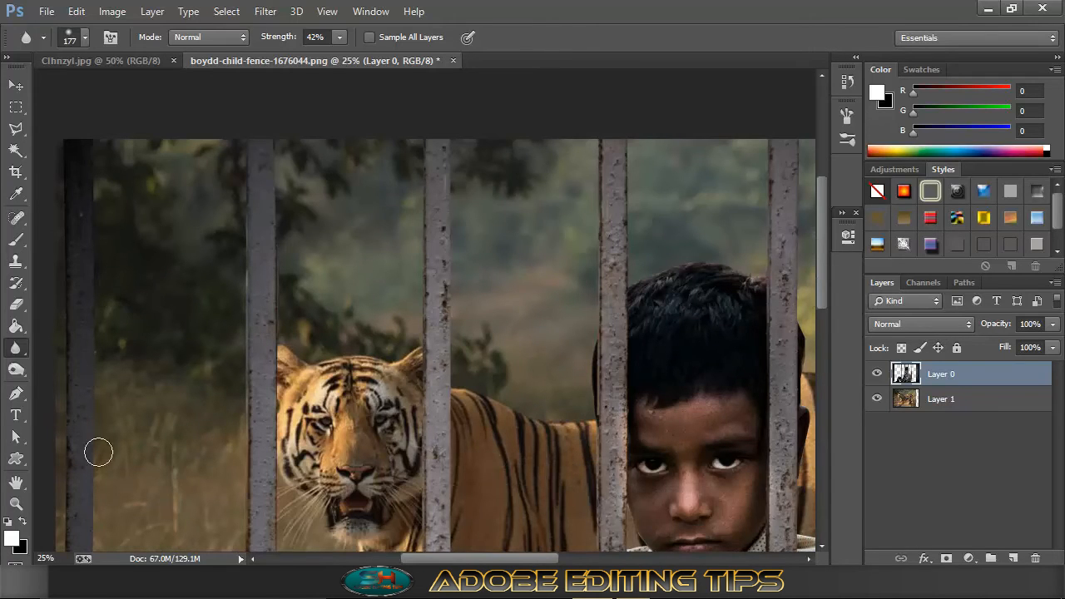
scroll(102, 490, down, 3)
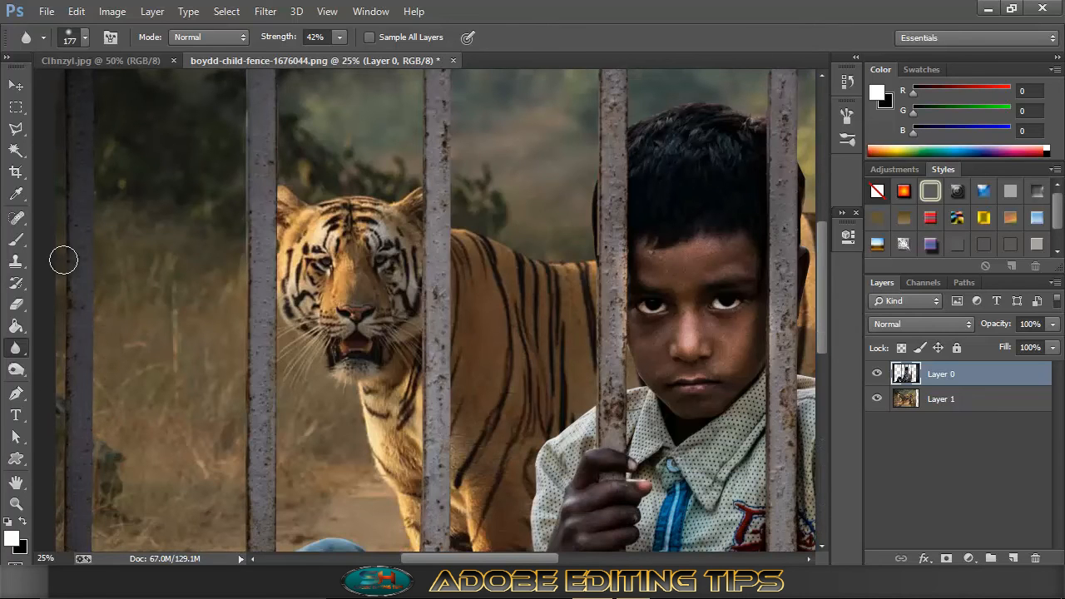
scroll(43, 442, down, 3)
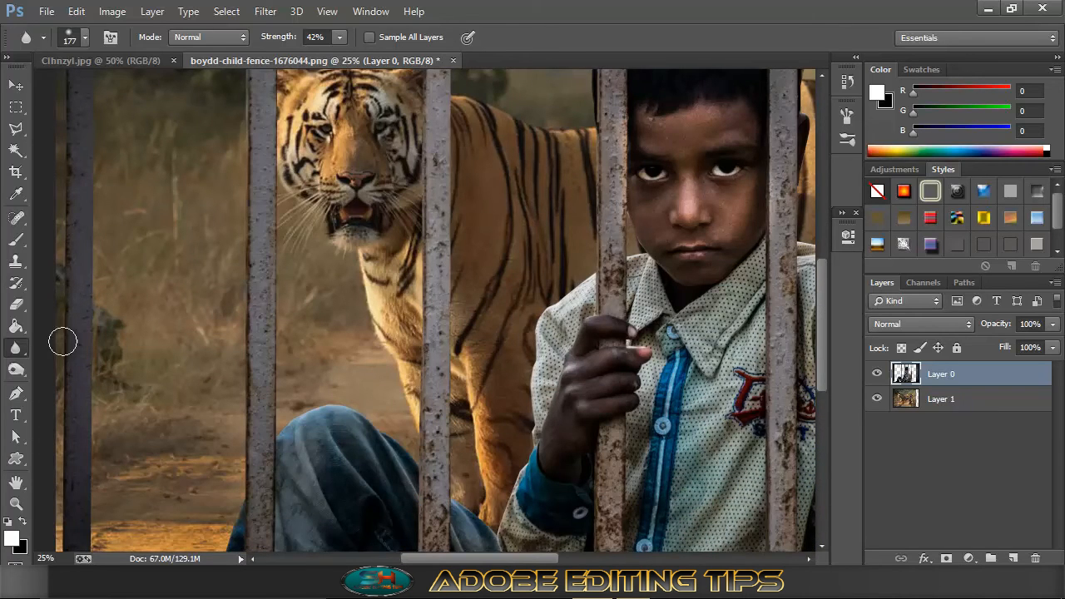
scroll(53, 330, down, 4)
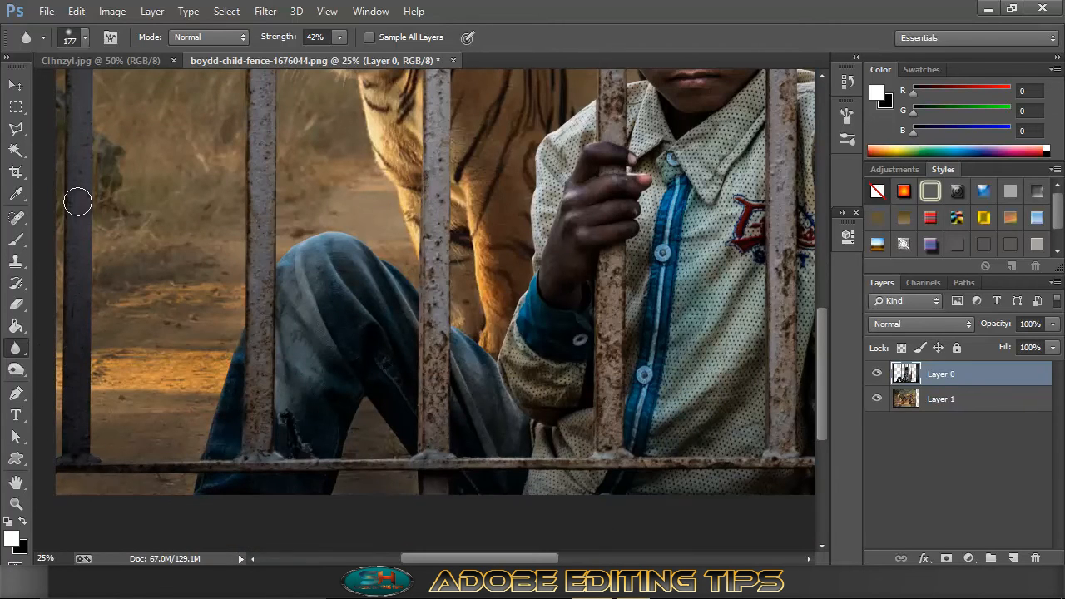
scroll(275, 328, up, 2)
scroll(277, 331, down, 1)
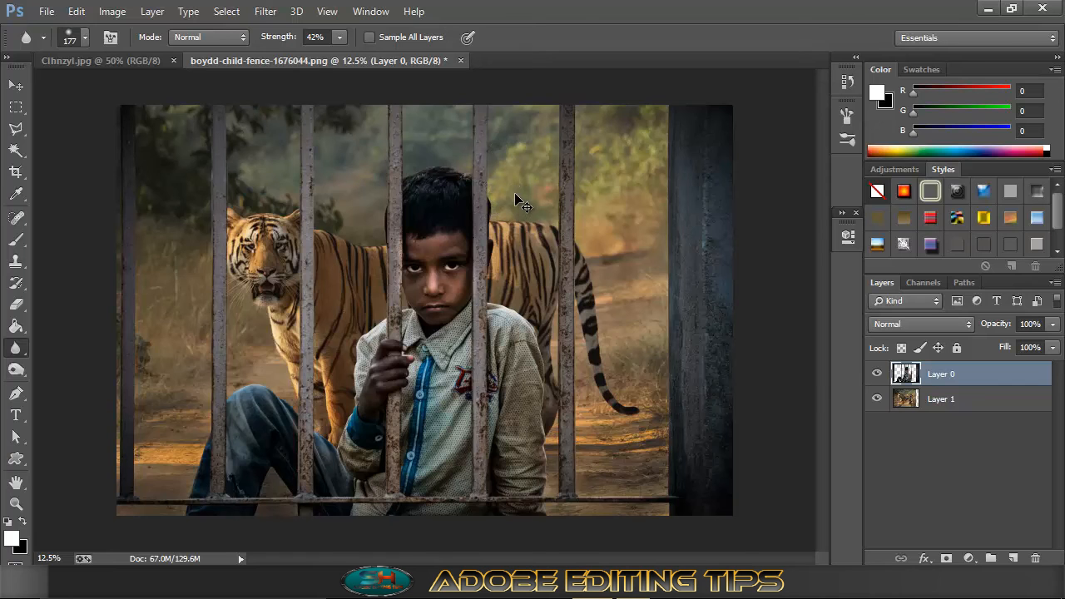
Step: Select the tiger layer and switch to the Burn tool with Midtones range at 69% exposure
key(ctrl+plus)
key(ctrl+plus)
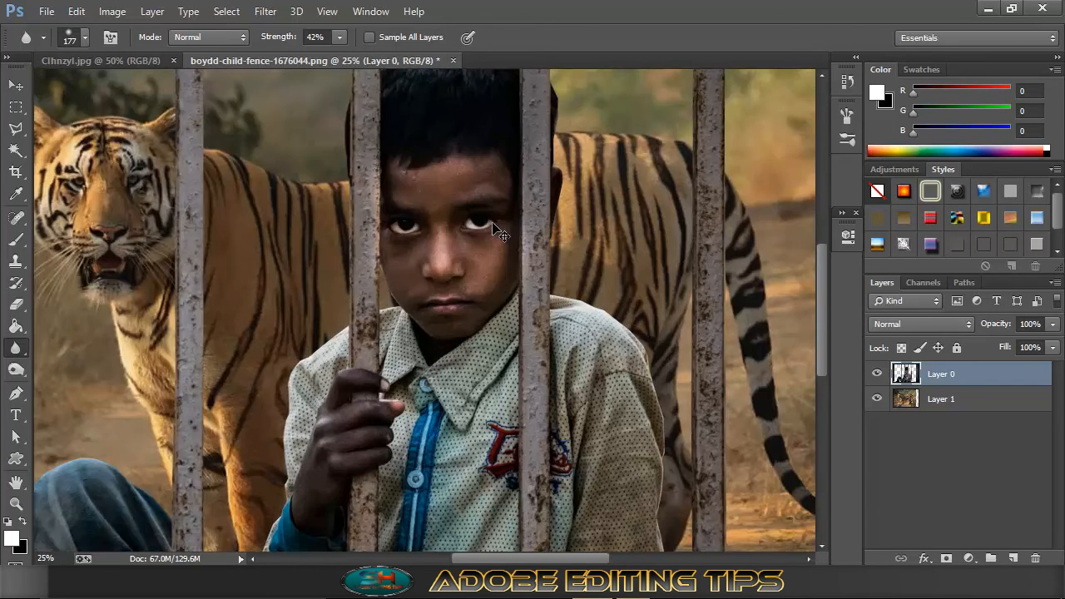
key(ctrl+minus)
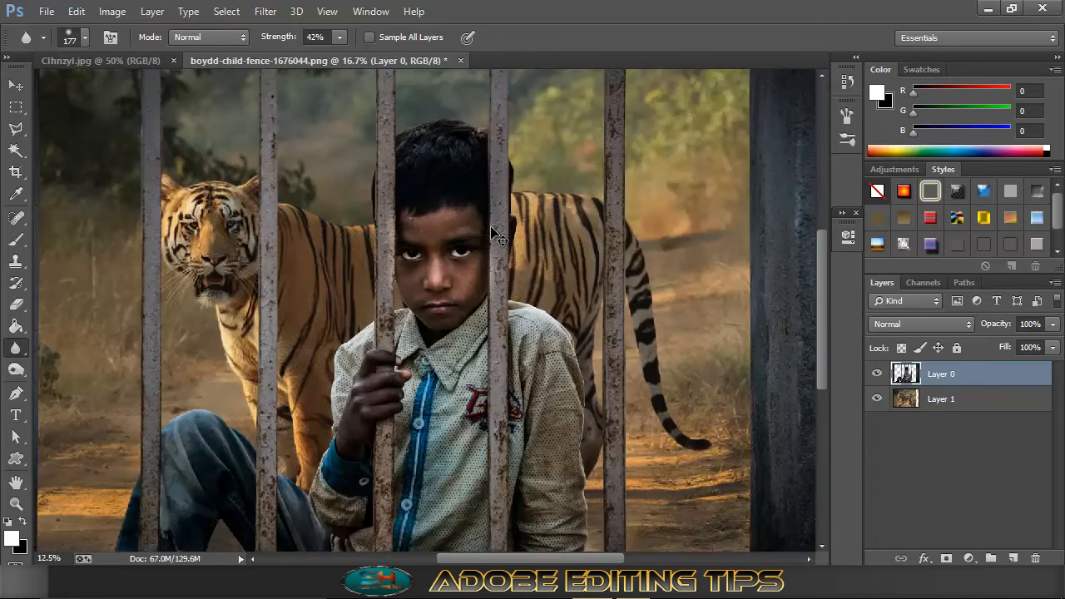
key(ctrl+minus)
click(948, 406)
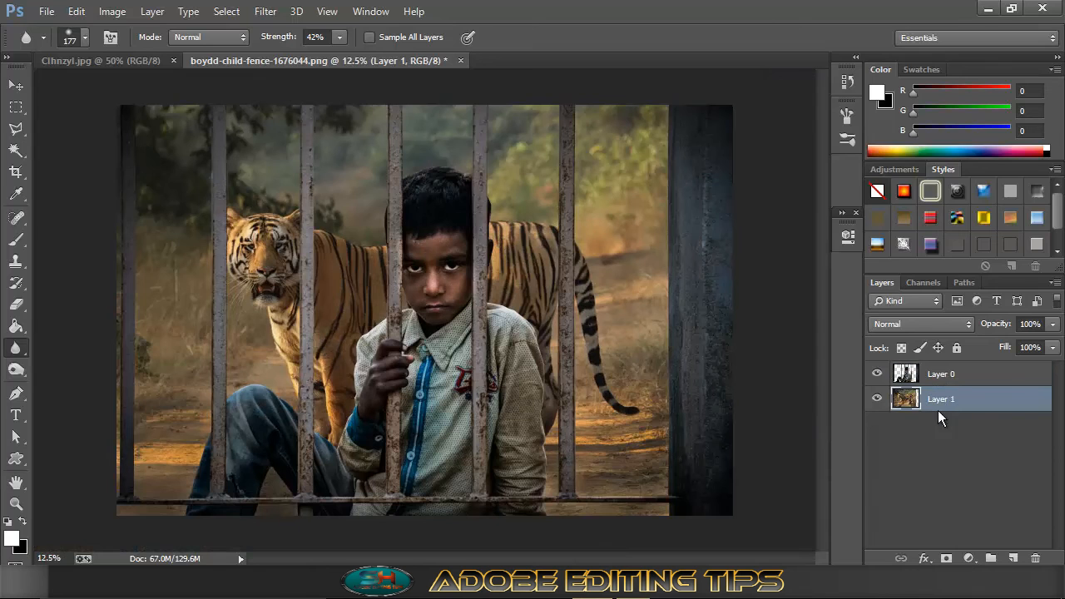
click(7, 367)
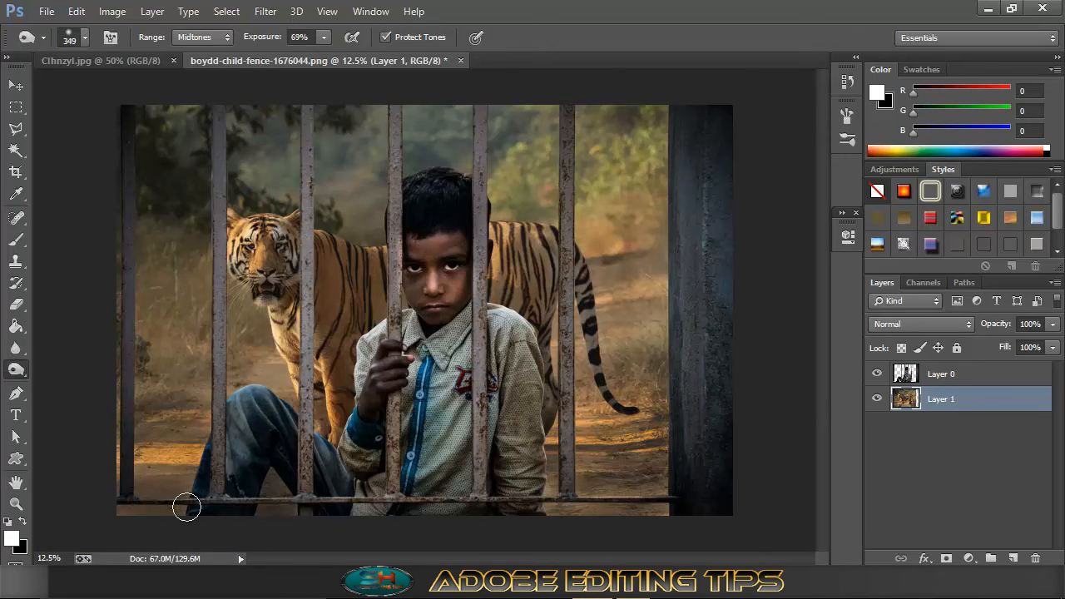